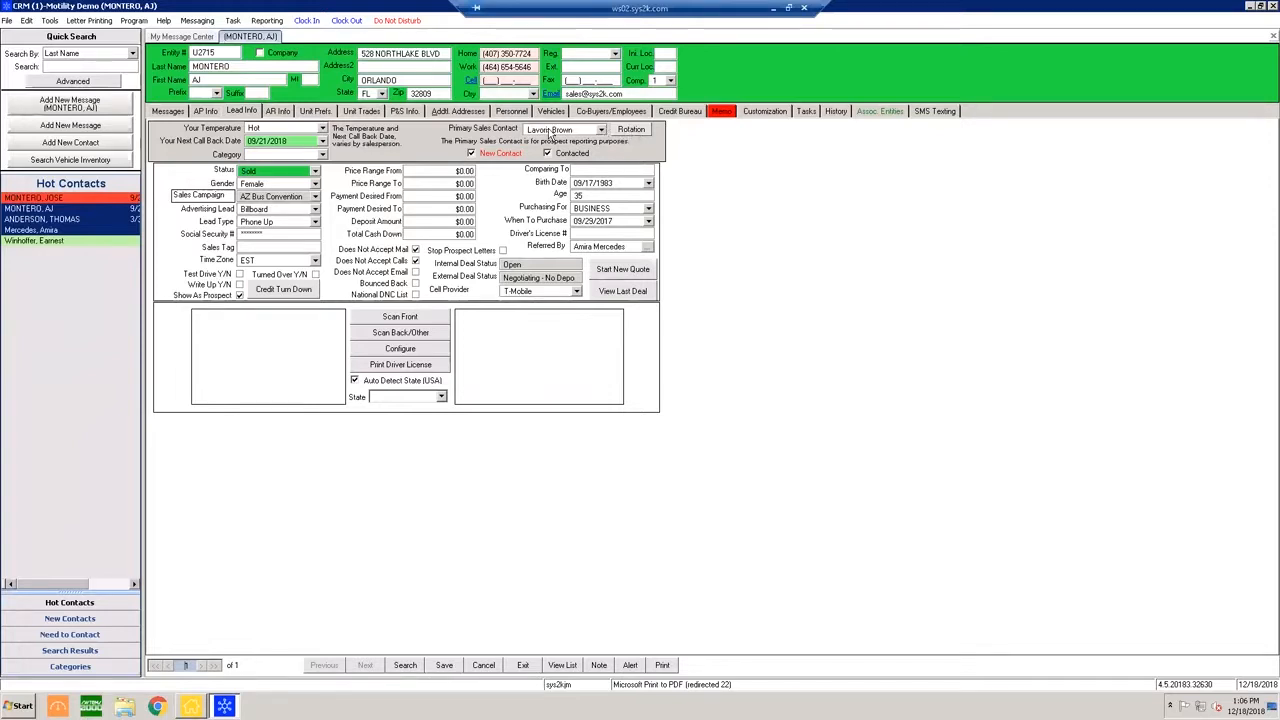
Open the prospect's Employee Rotation window, recall the MFG LEAD rotation to view its employee order, and close it
left_click(630, 131)
left_click_drag(270, 82, 572, 138)
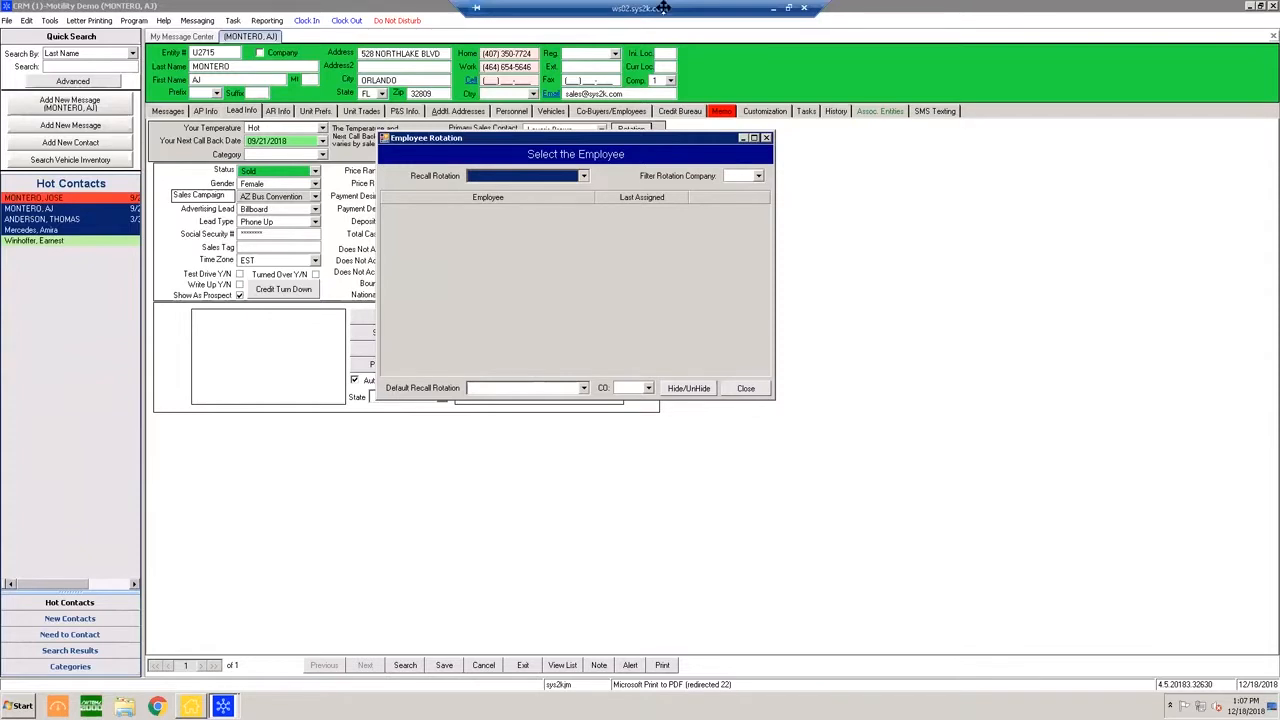
left_click_drag(632, 133, 664, 168)
left_click(615, 212)
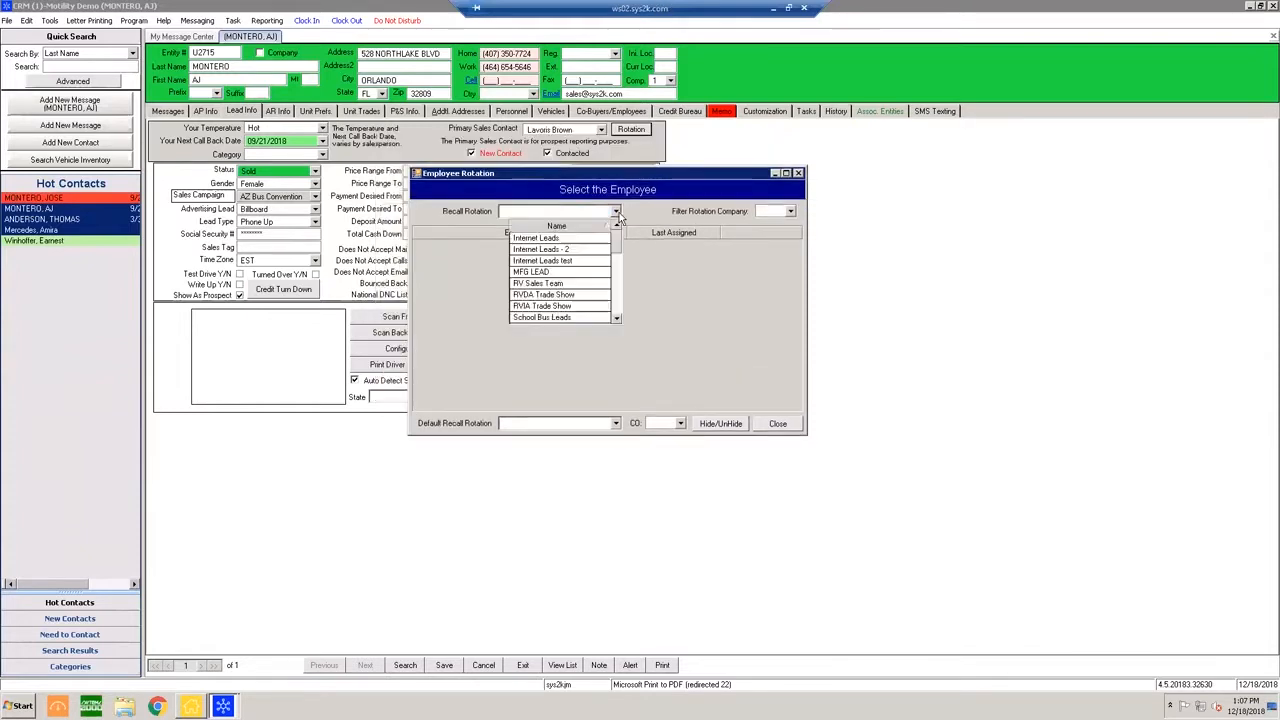
left_click(533, 272)
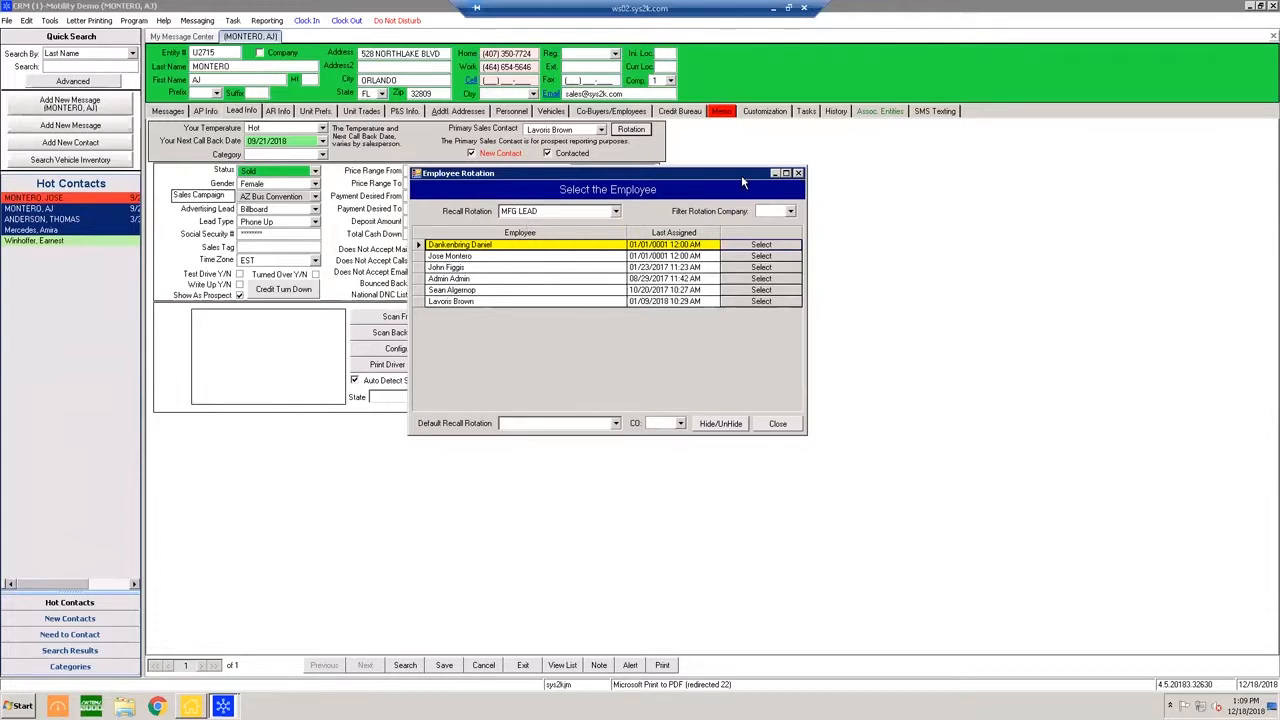
key("Escape")
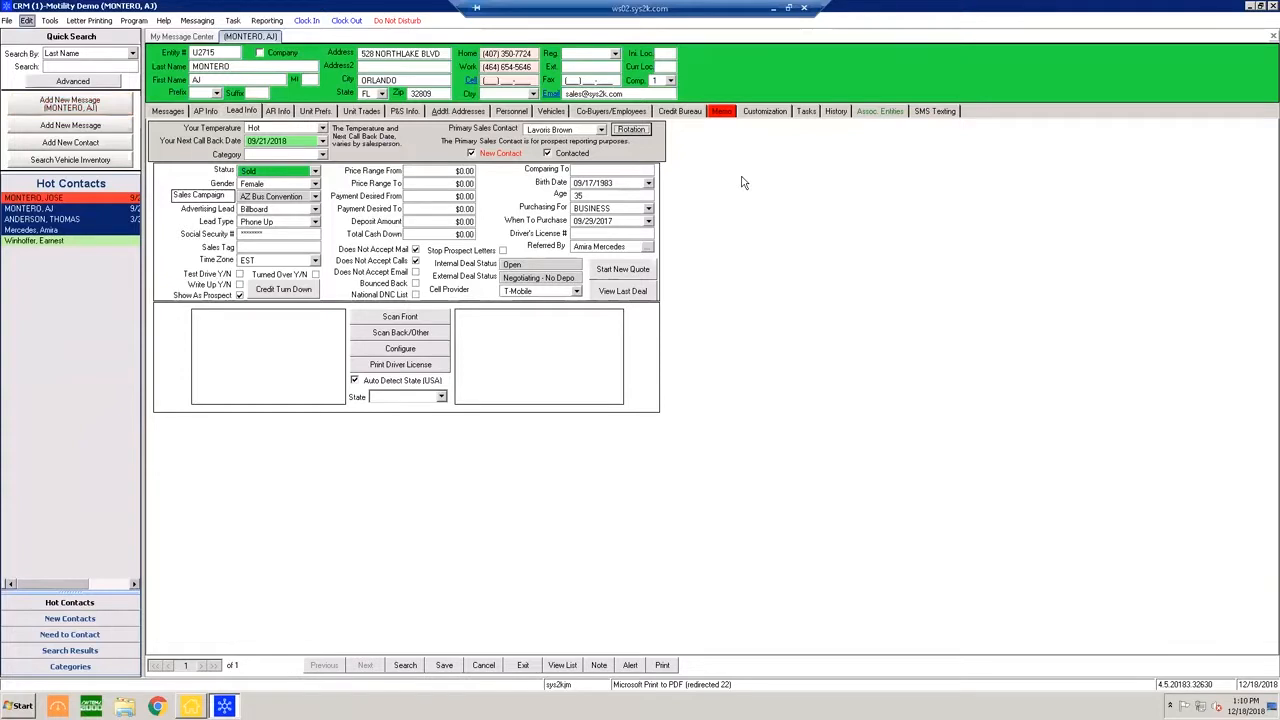
Open the Lead Rotations setup window and move it to the middle of the workspace
left_click(27, 20)
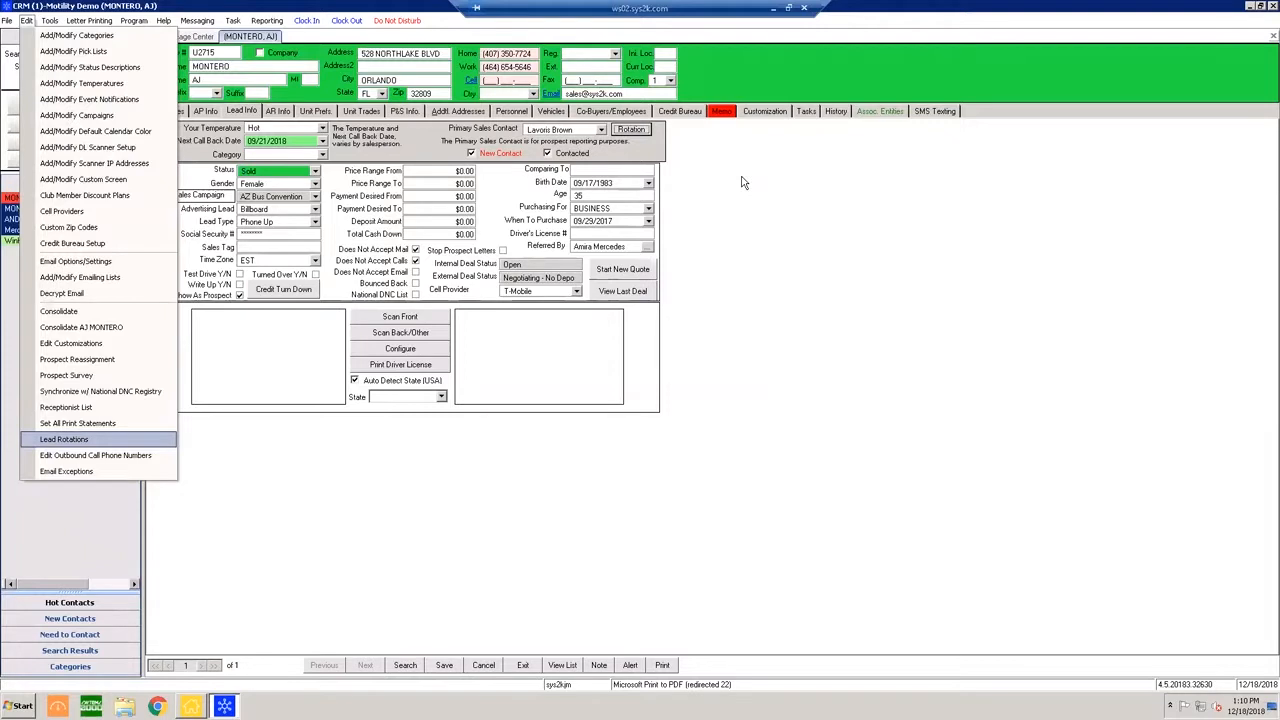
left_click(64, 439)
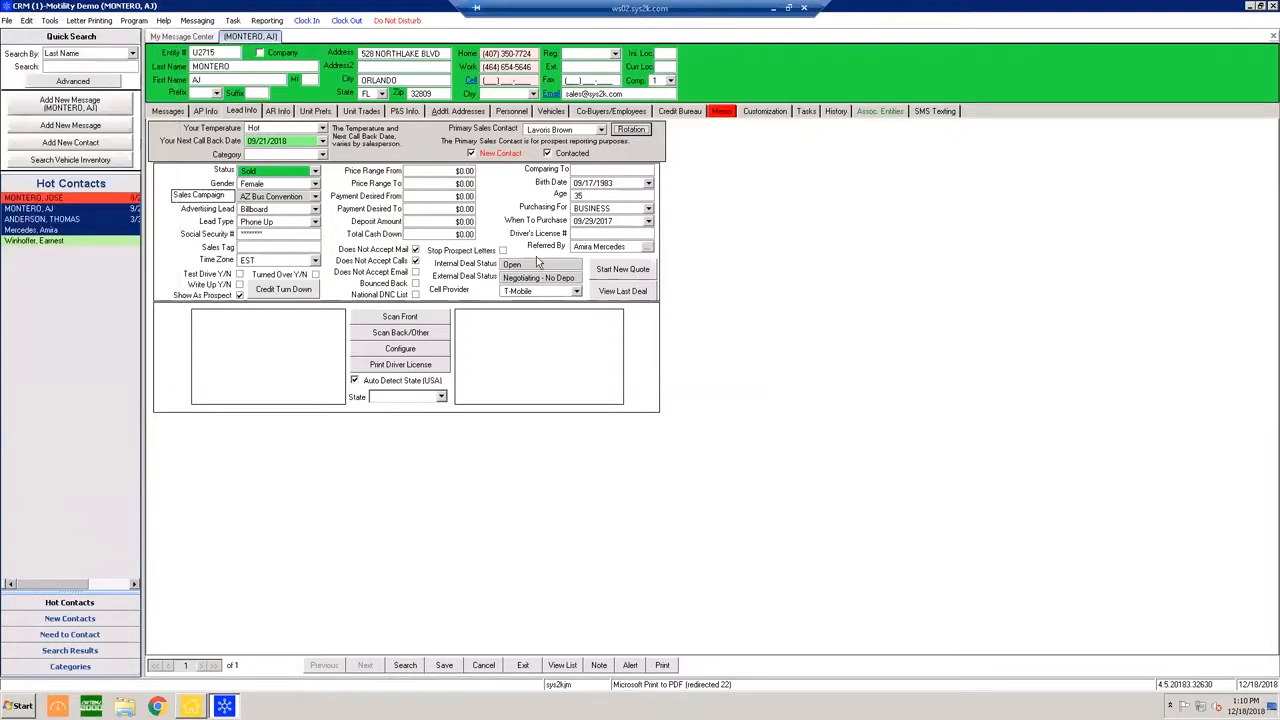
key("alt+e")
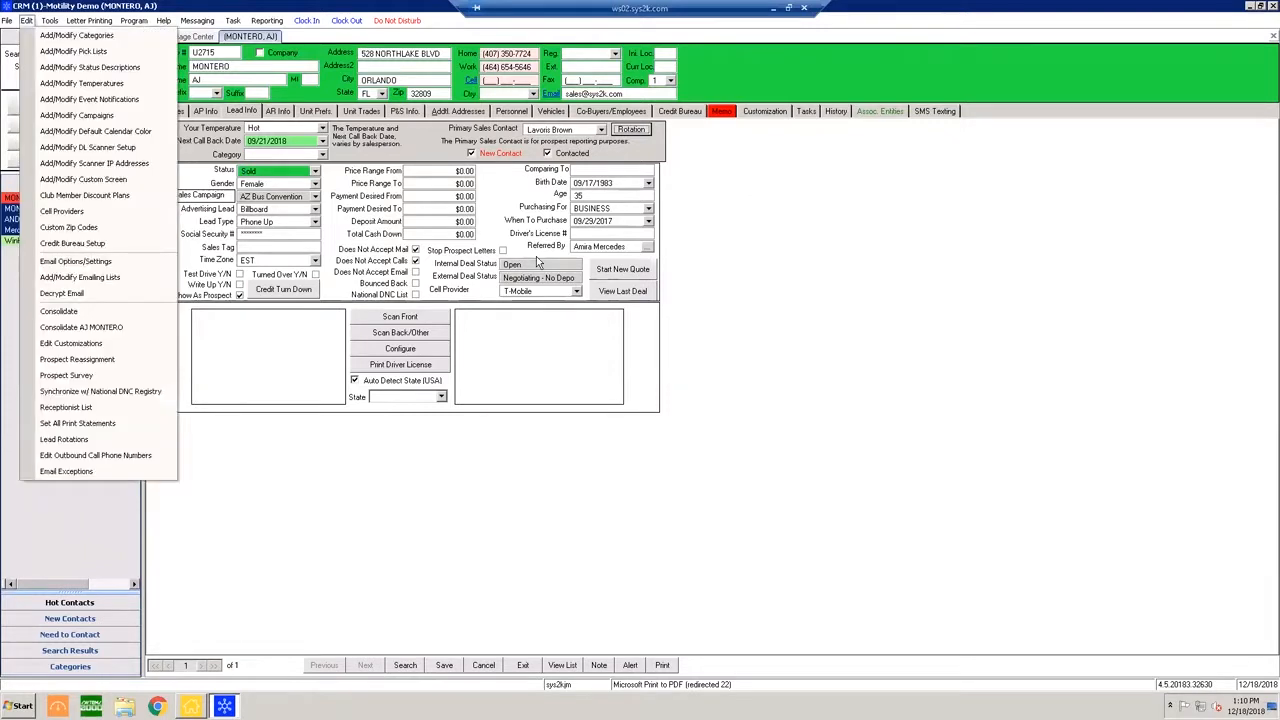
key("Down")
key("Down")
key("Down")
key("Down")
key("Down")
key("Down")
key("Down")
key("Down")
key("Down")
key("Down")
key("Down")
key("Down")
key("Down")
key("Down")
key("Down")
key("Down")
key("Down")
key("Down")
key("Down")
key("Down")
key("Return")
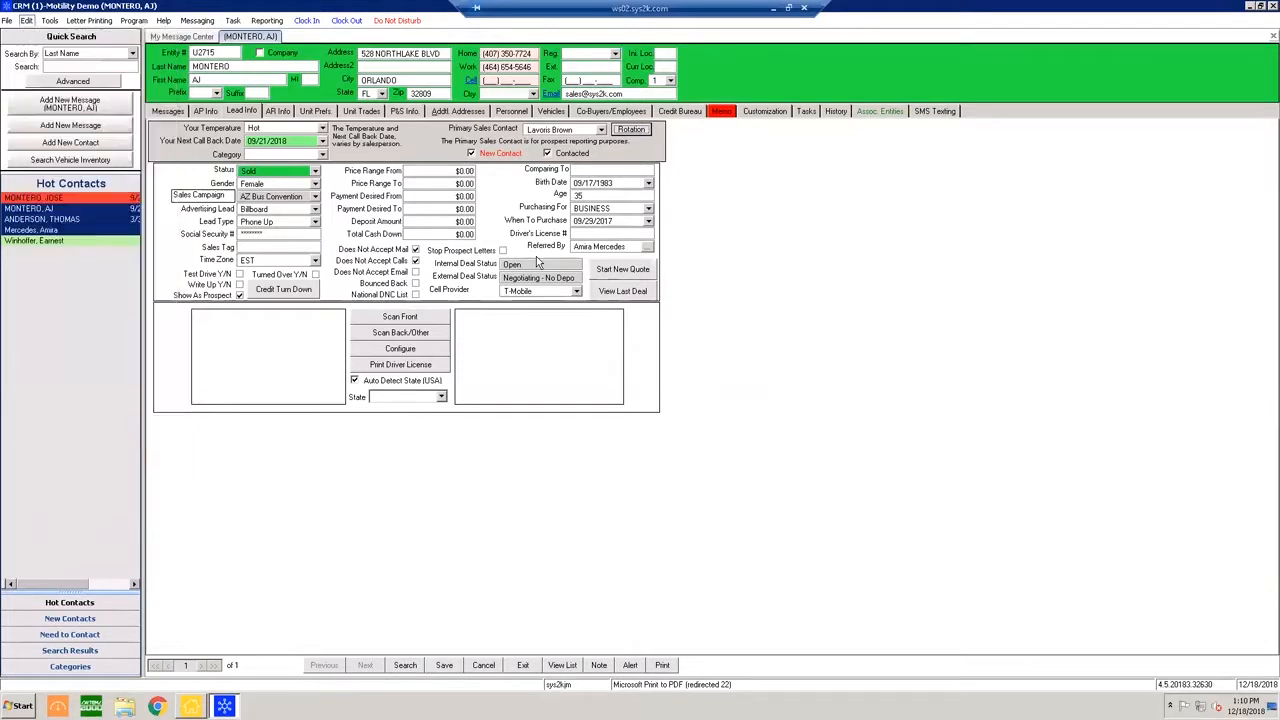
left_click_drag(245, 109, 578, 148)
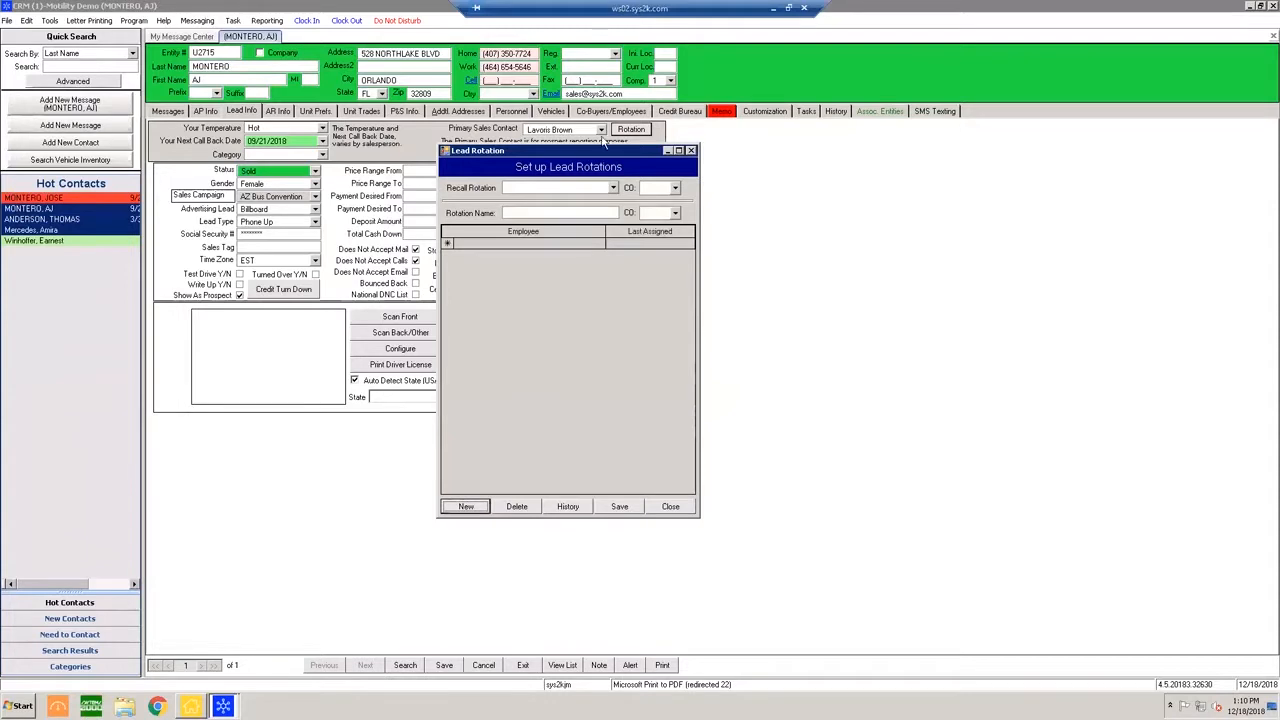
Add the prospect's current primary sales contact and a second salesperson to the new rotation's employee list
left_click(522, 211)
left_click(674, 213)
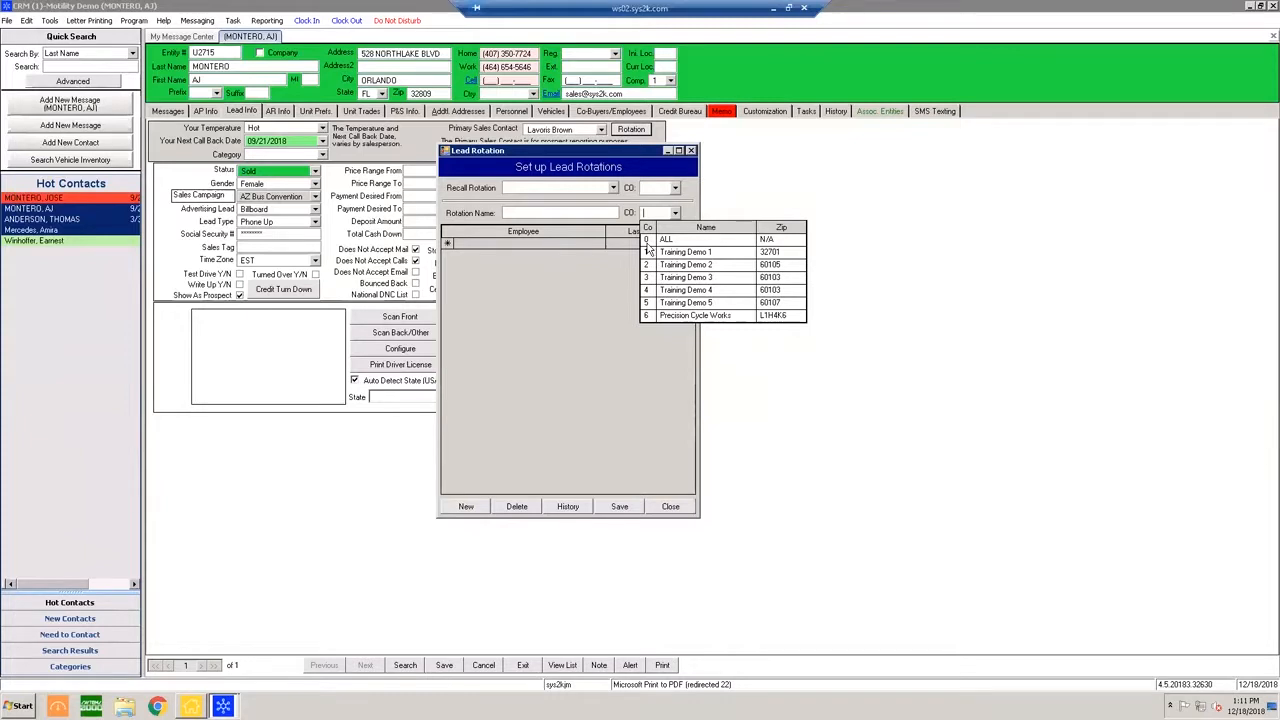
left_click(520, 269)
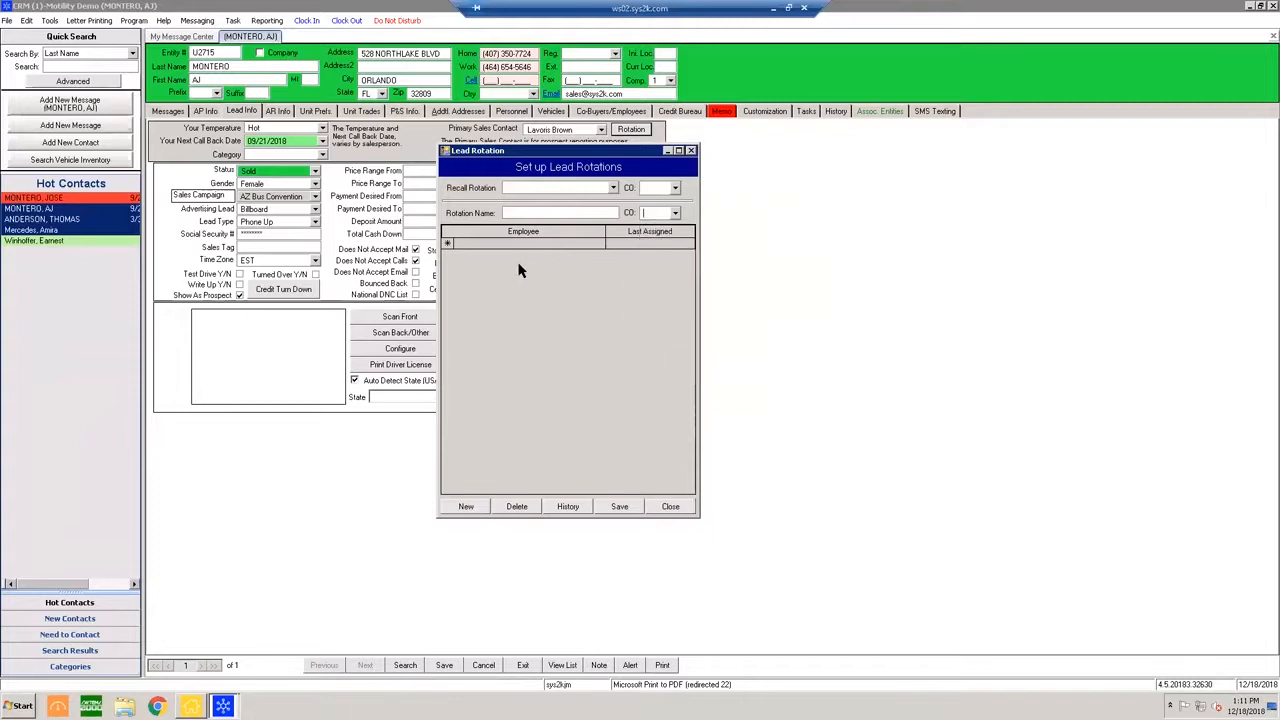
left_click(599, 244)
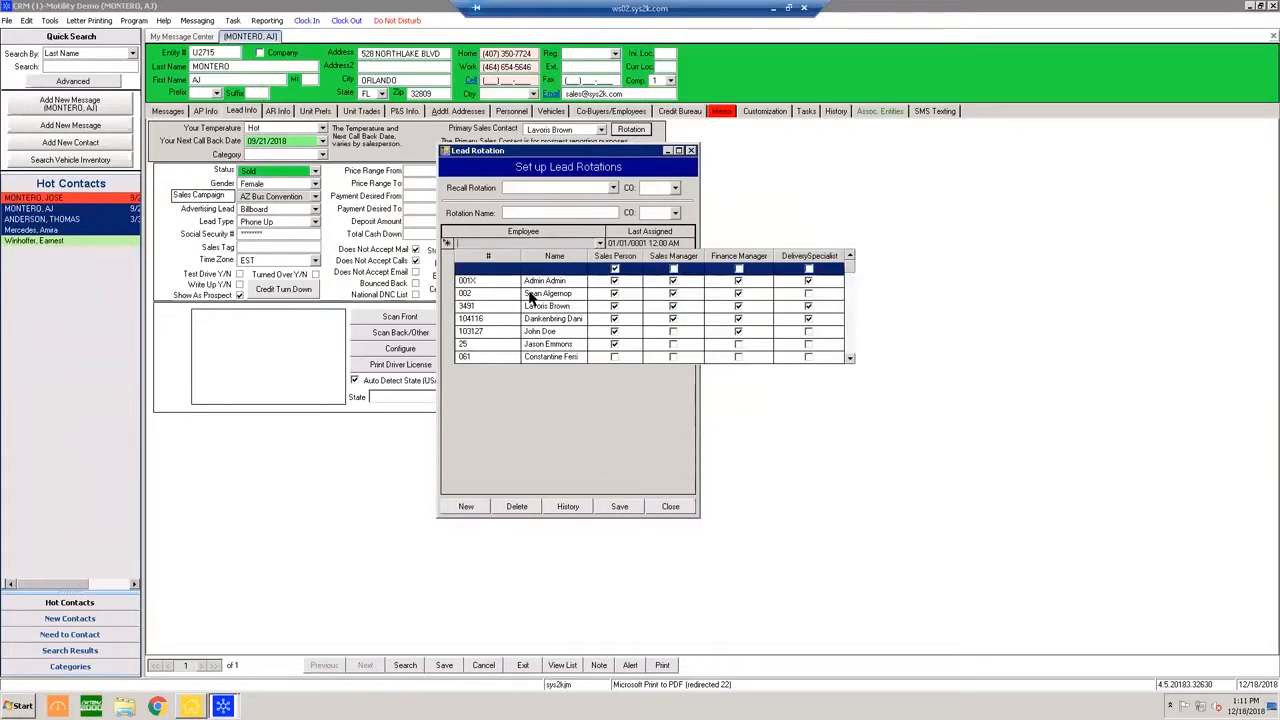
left_click(525, 307)
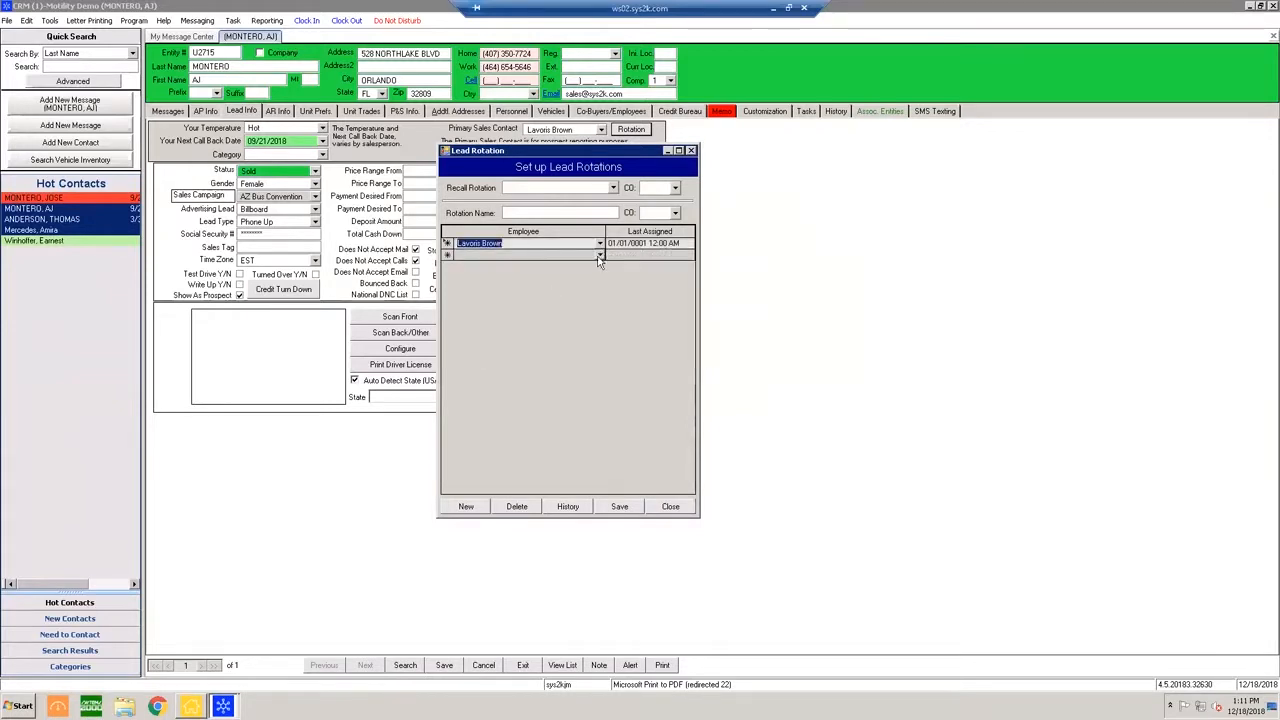
left_click(599, 257)
left_click(538, 347)
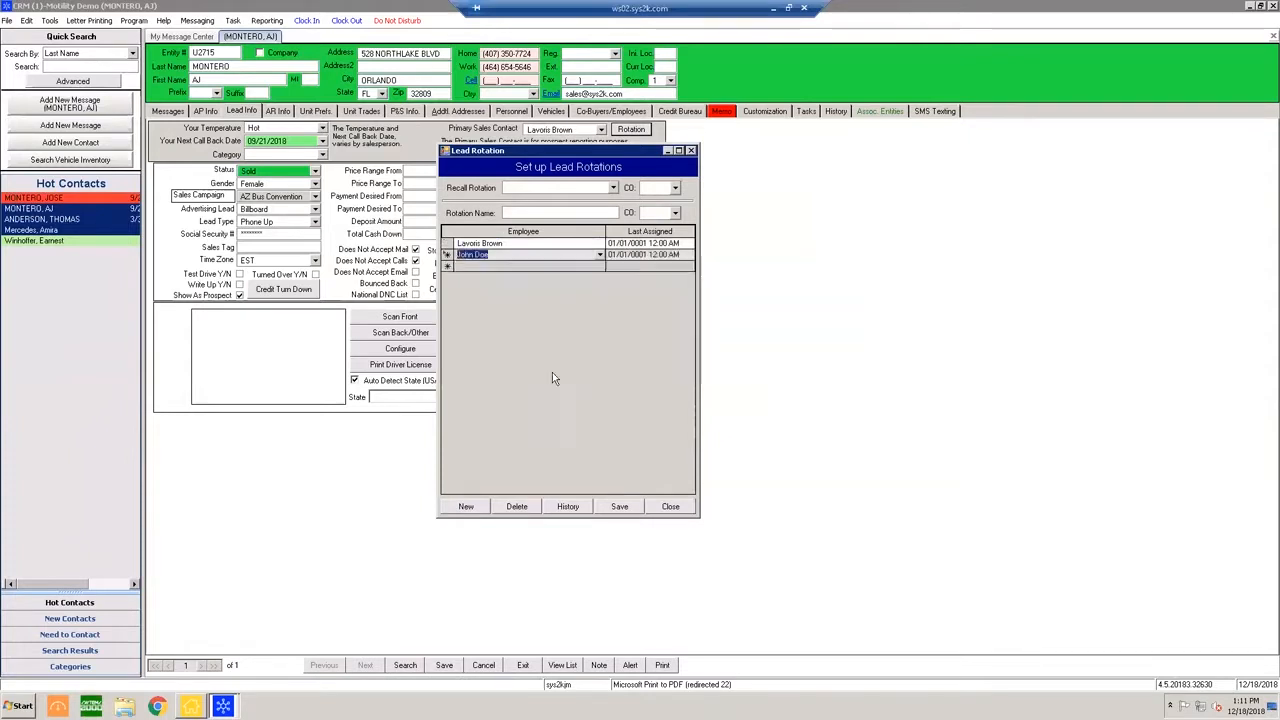
Name the rotation "New Lead Rotation", assign it to company 0 (ALL) and save it
left_click(540, 212)
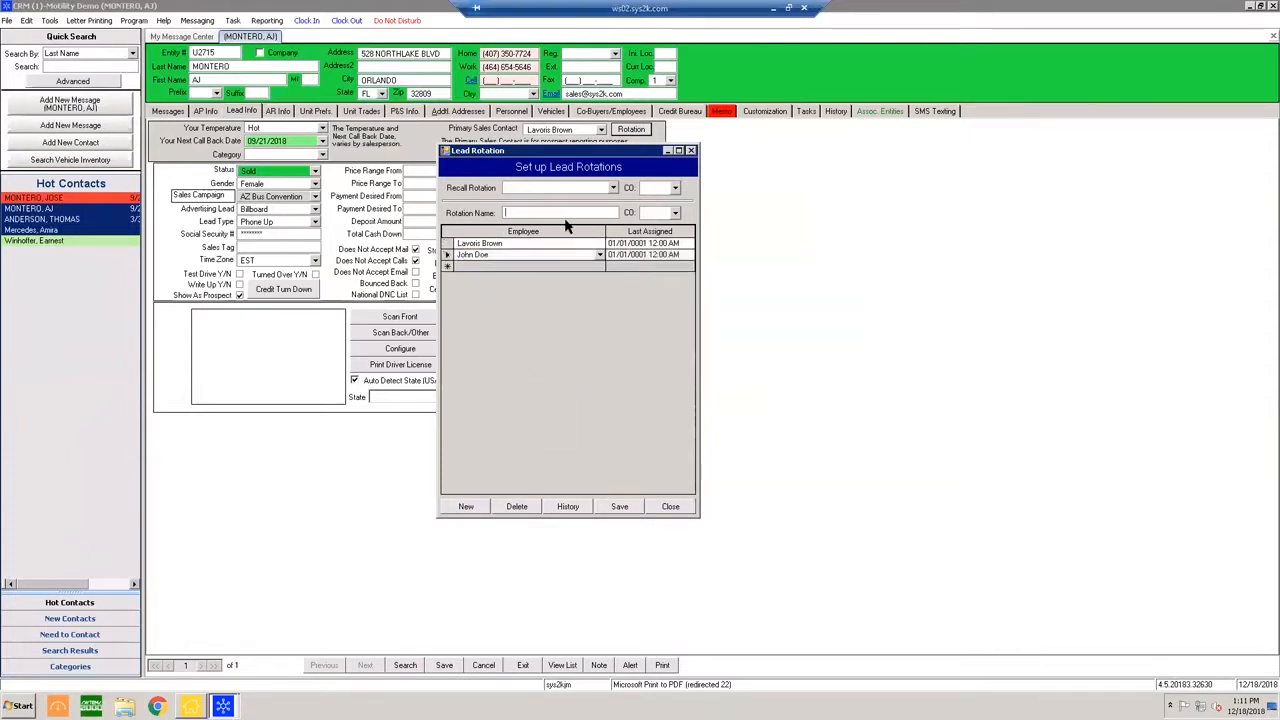
type("NEw Le")
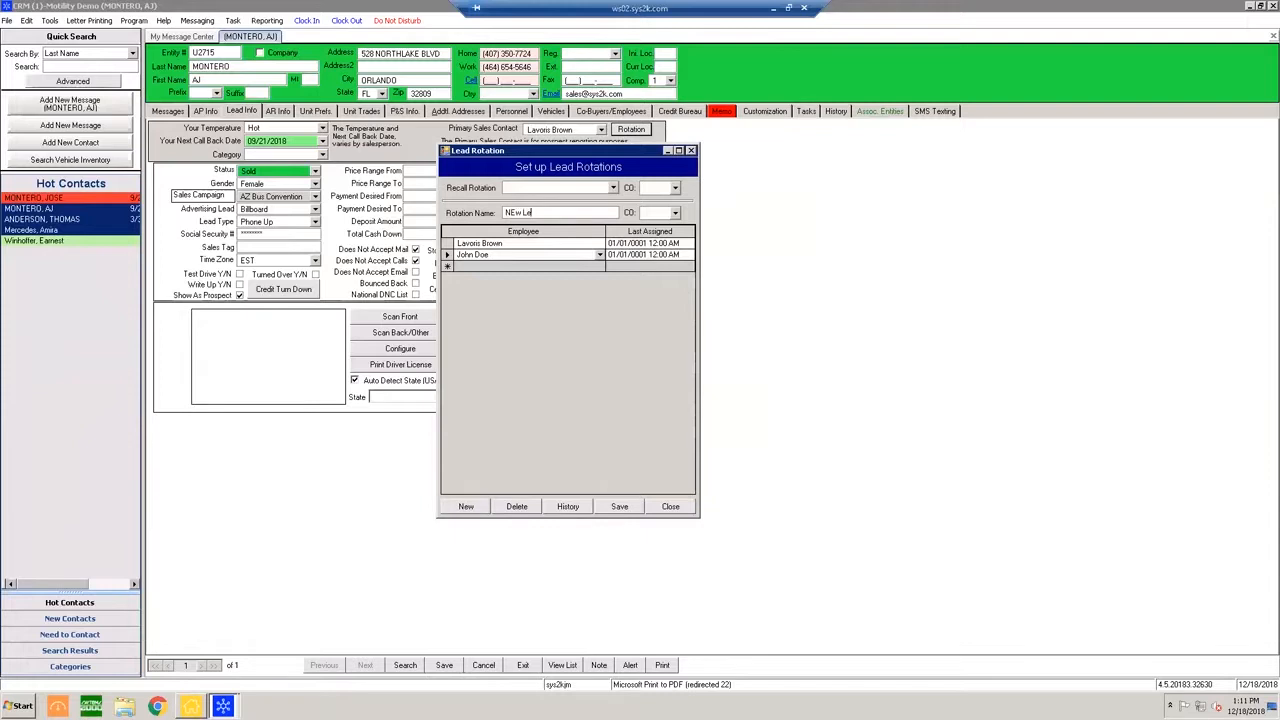
type("ad Rotation")
key("BackSpace")
type("e")
left_click(675, 214)
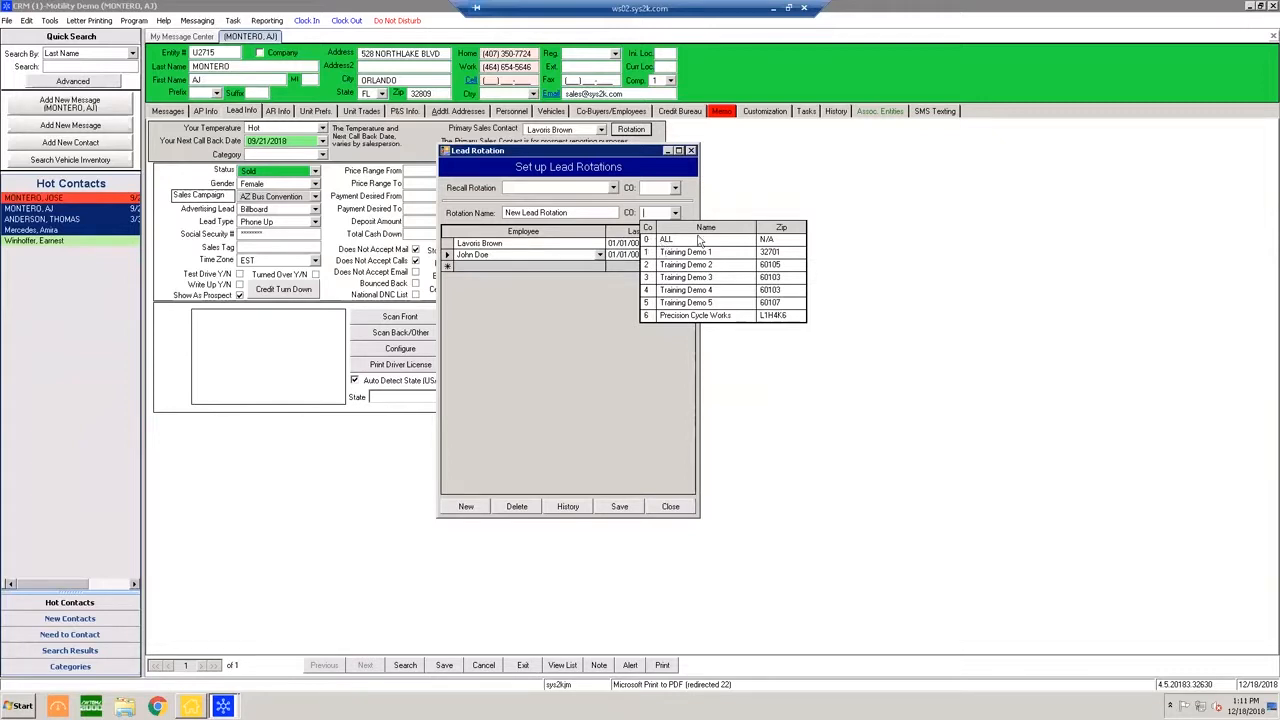
left_click(652, 240)
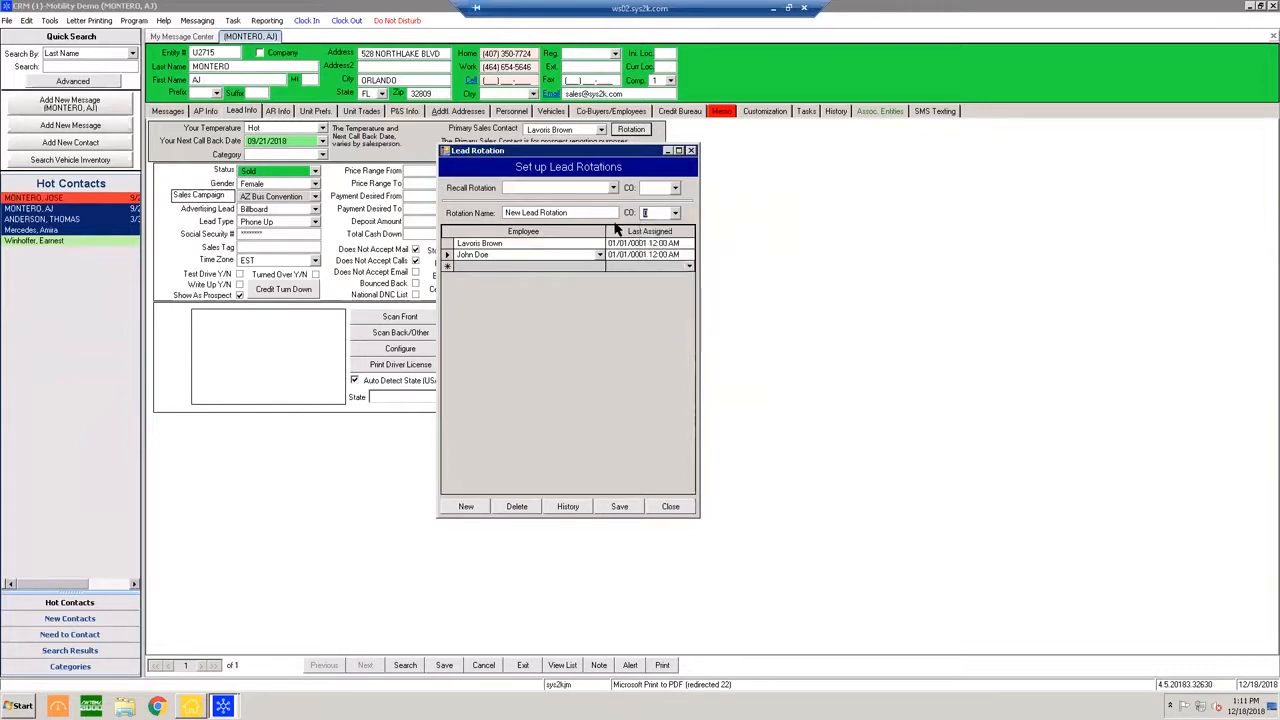
left_click(676, 213)
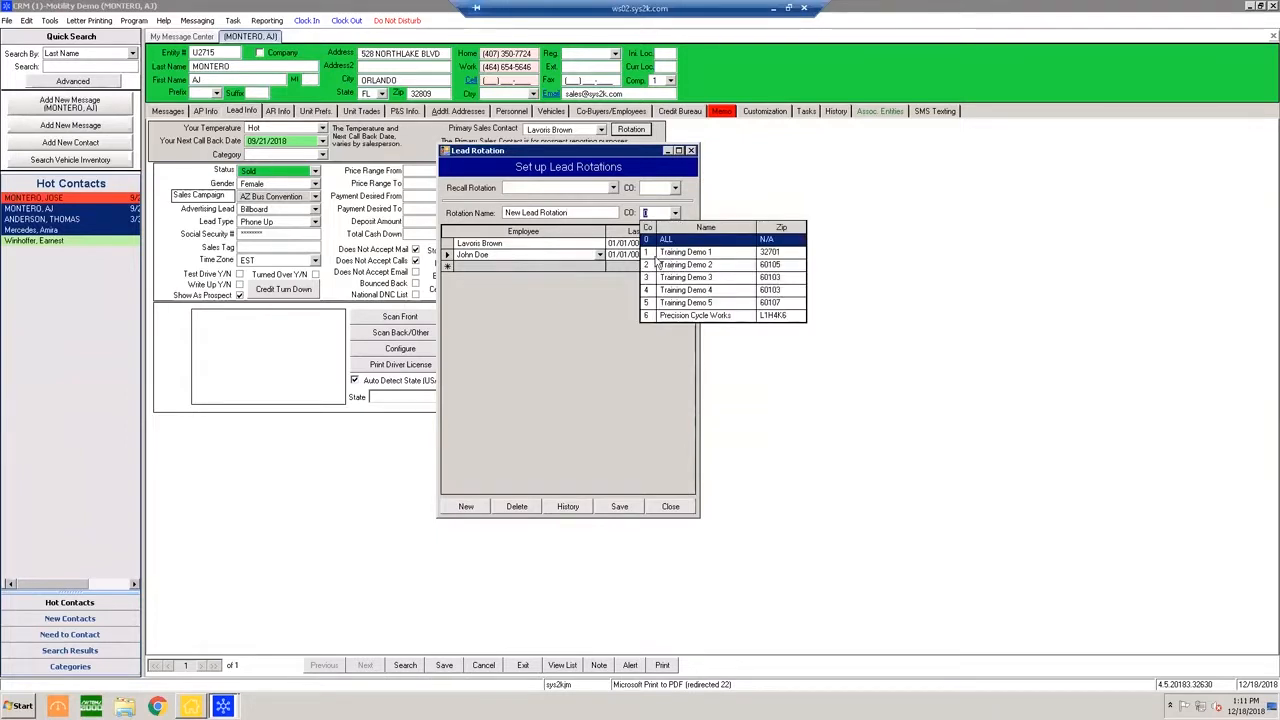
left_click(572, 211)
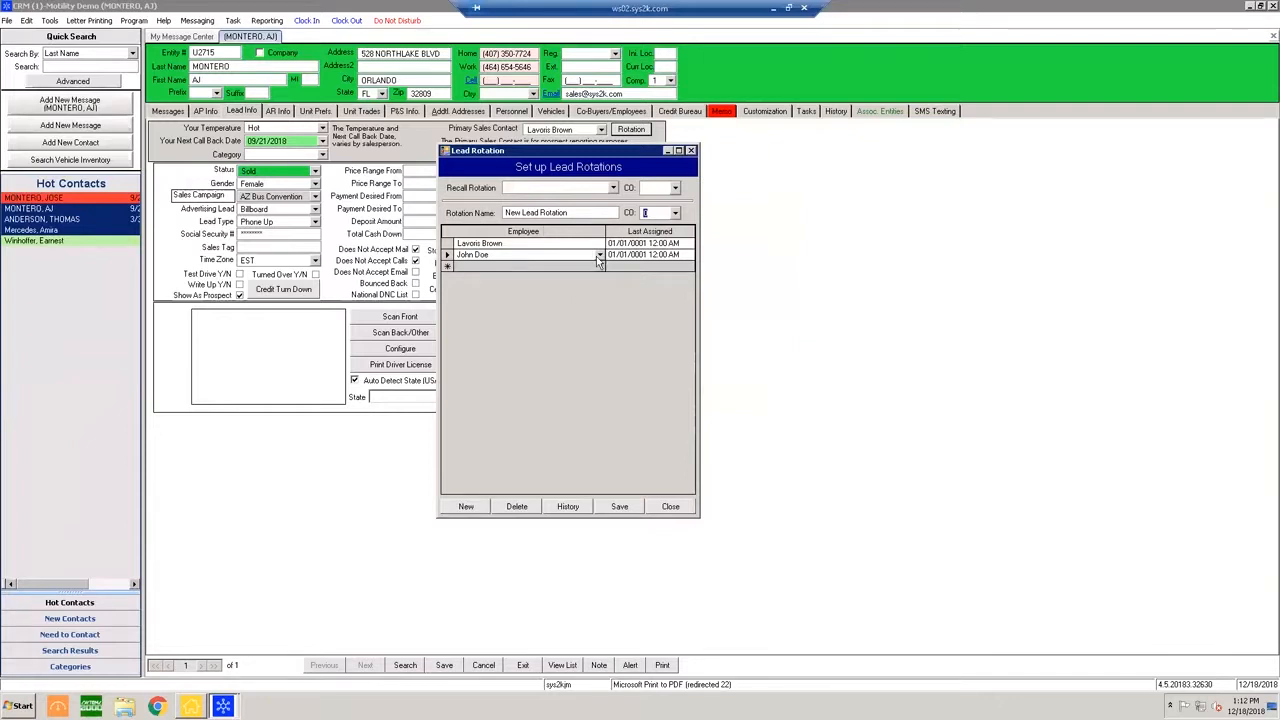
left_click(622, 508)
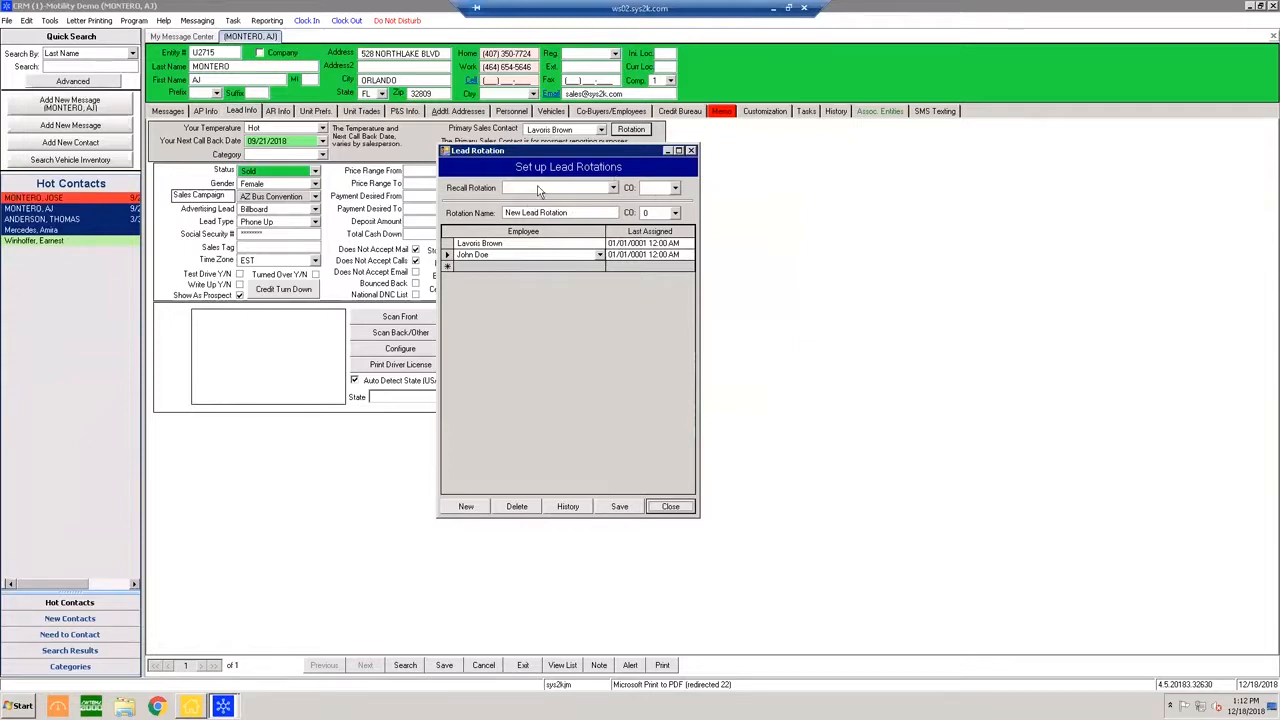
Recall the MFG LEAD rotation in the setup window and delete the first employee in its list
left_click(613, 189)
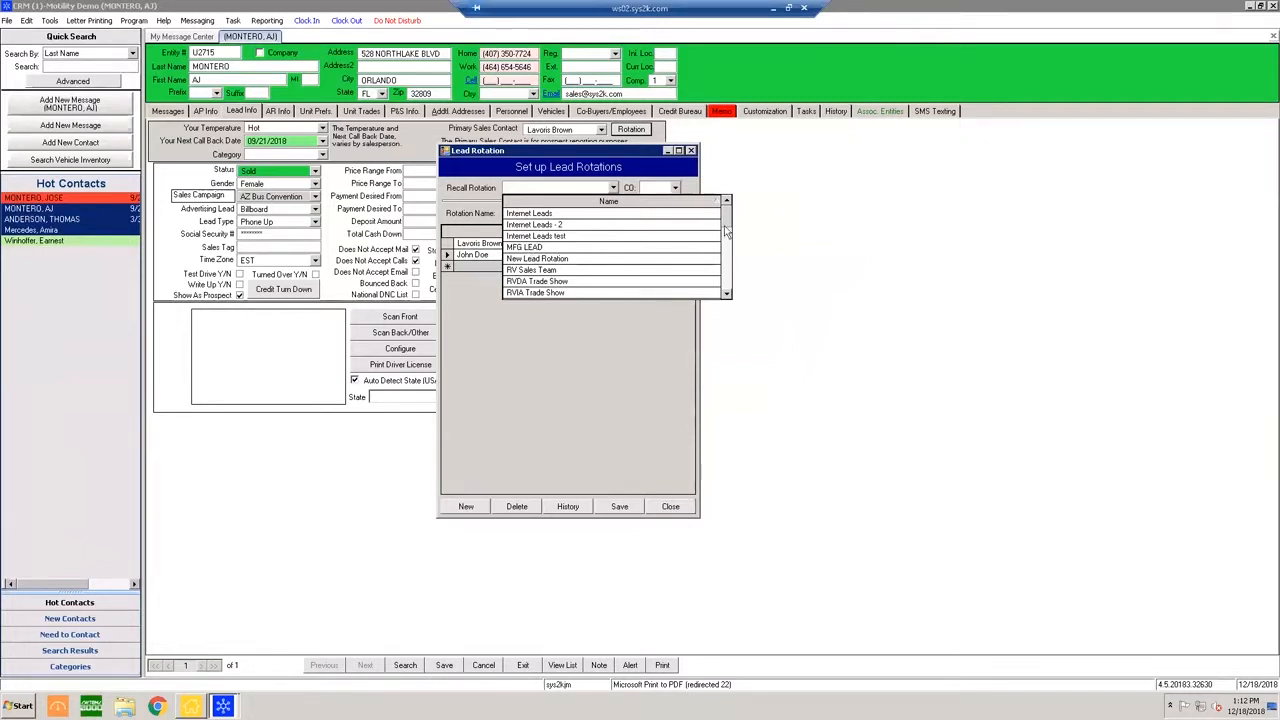
left_click(518, 248)
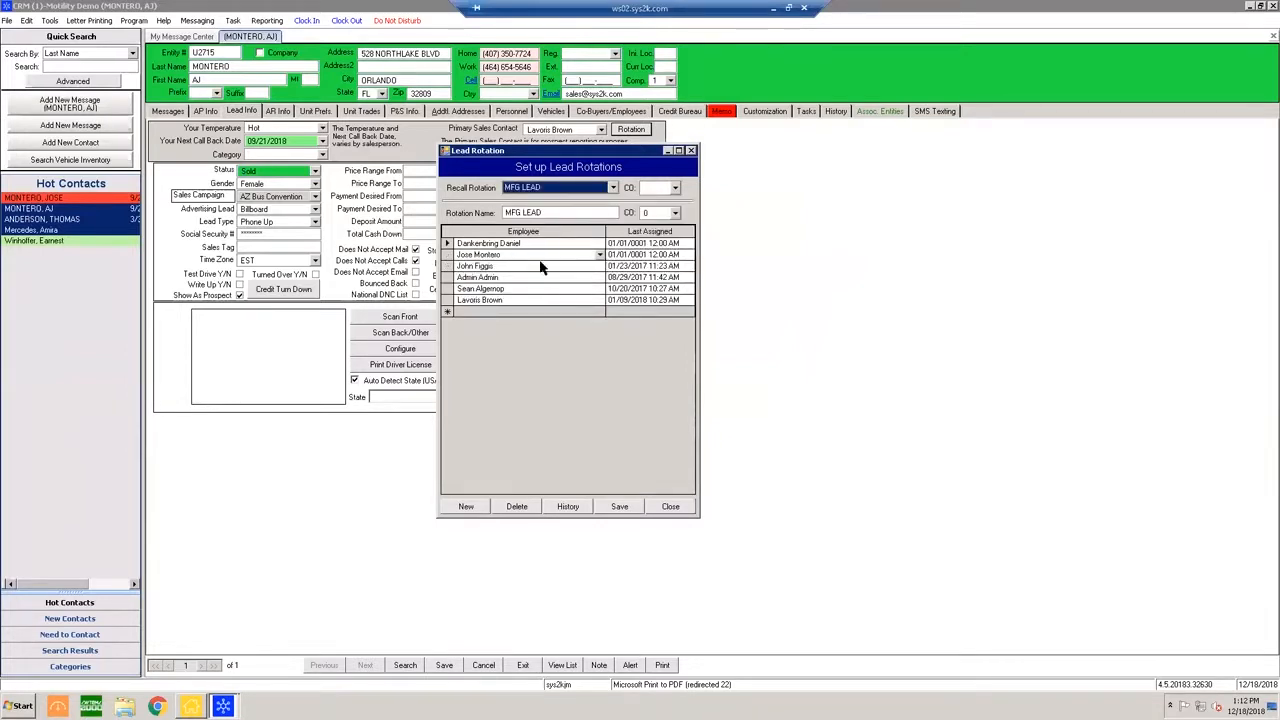
left_click(600, 245)
left_click(600, 245)
left_click(600, 245)
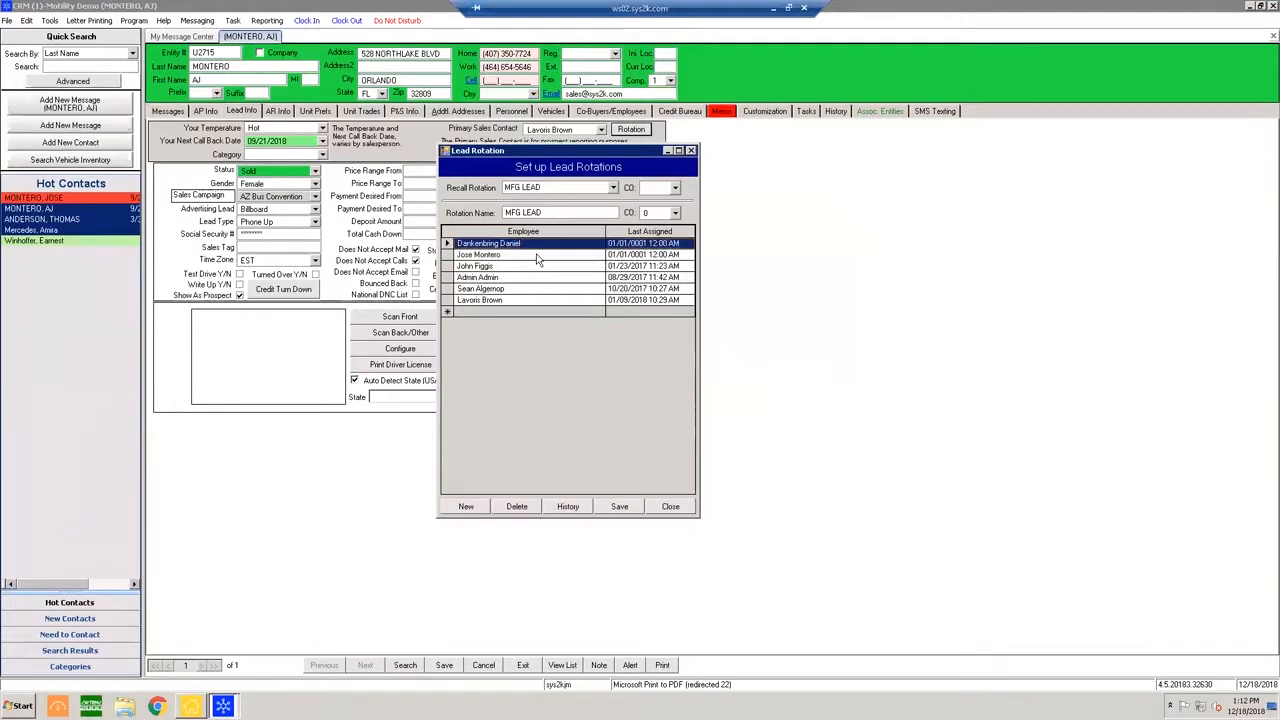
key("Delete")
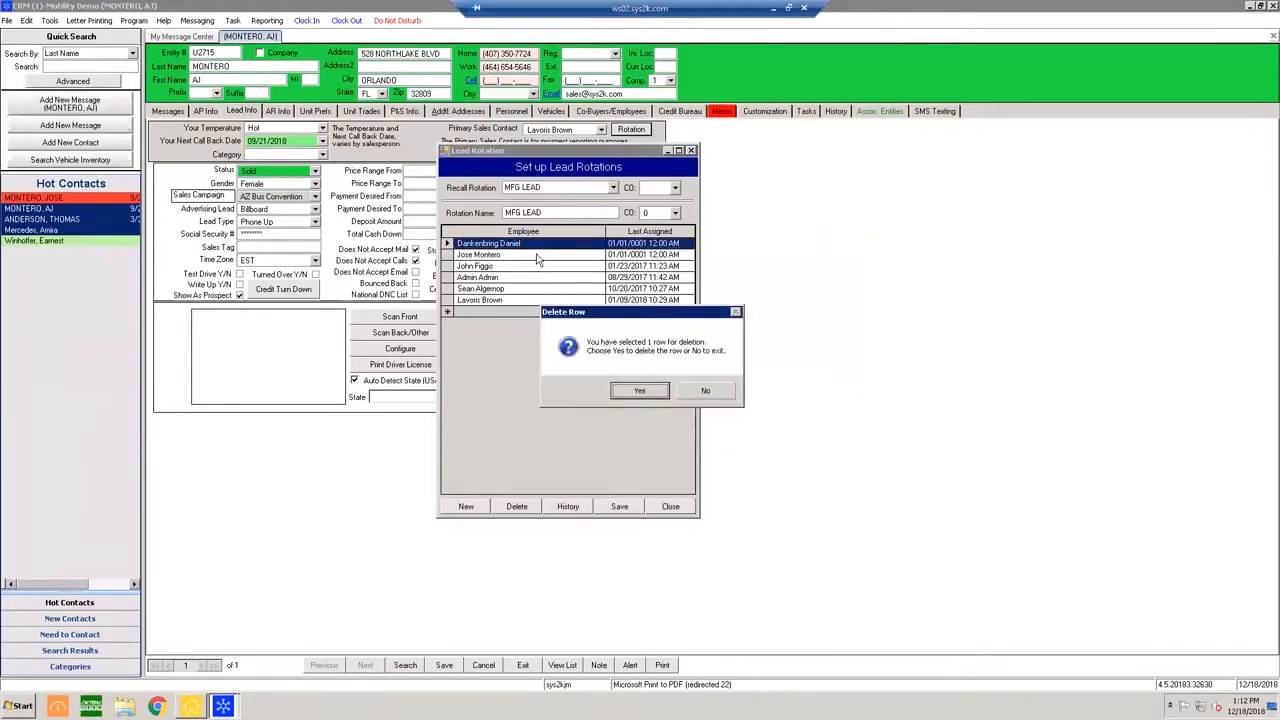
left_click(638, 390)
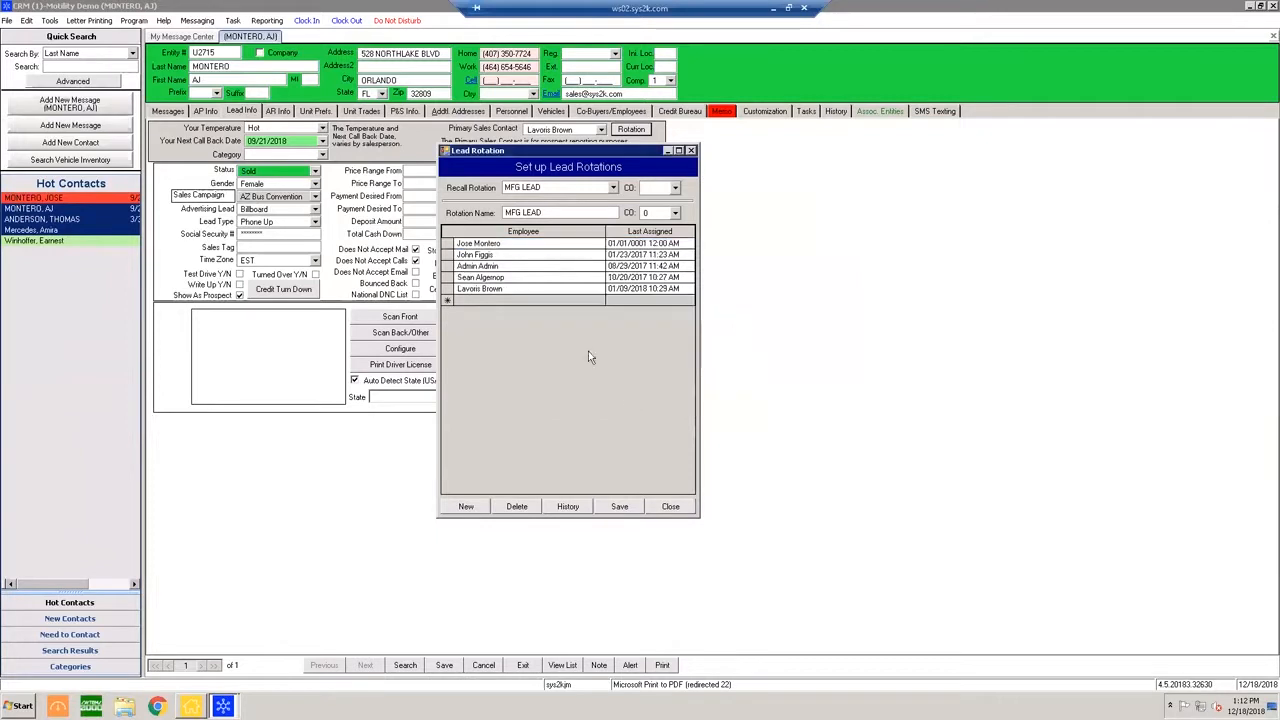
Add another salesperson to the end of the MFG LEAD rotation and close the setup window without saving
left_click(596, 300)
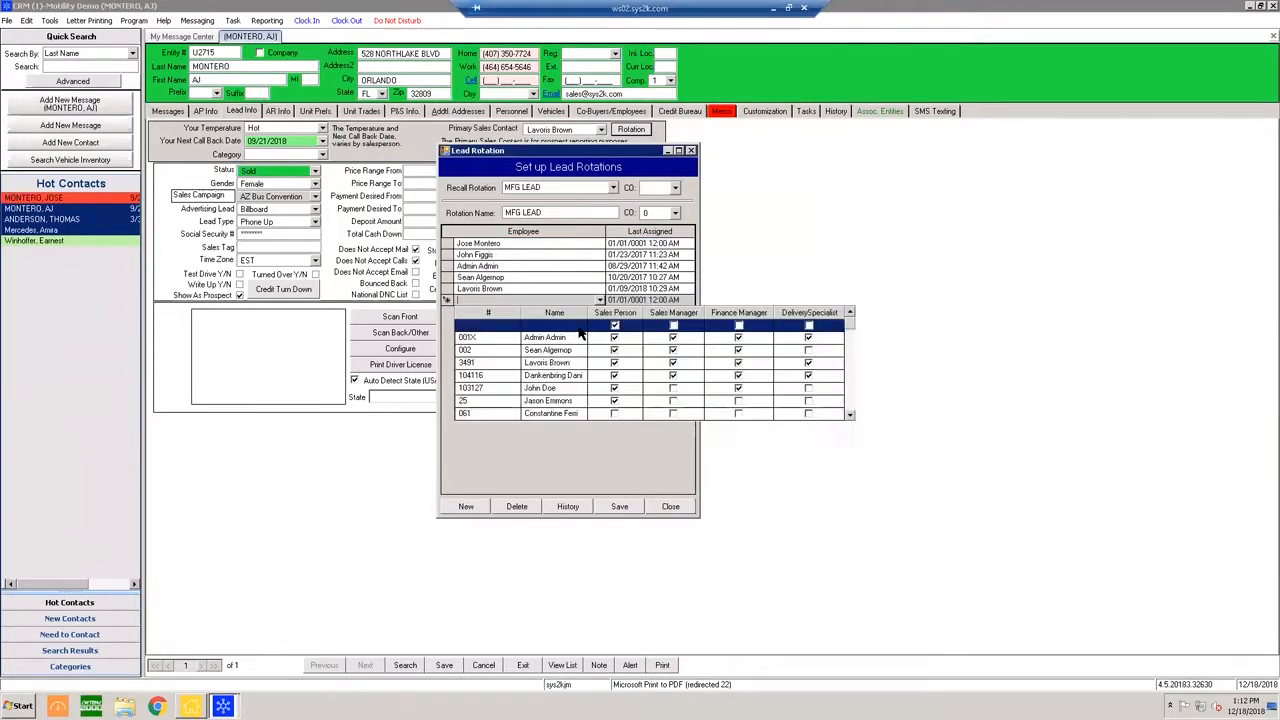
left_click(536, 401)
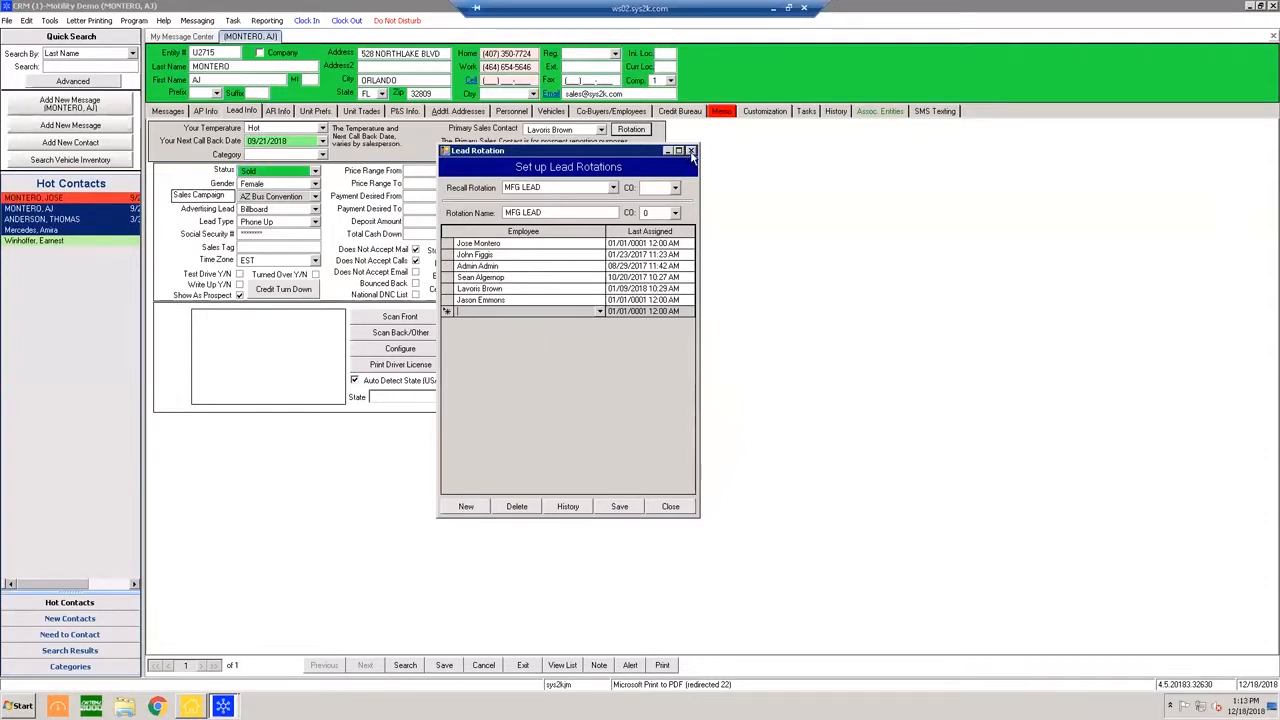
left_click(691, 151)
left_click(714, 388)
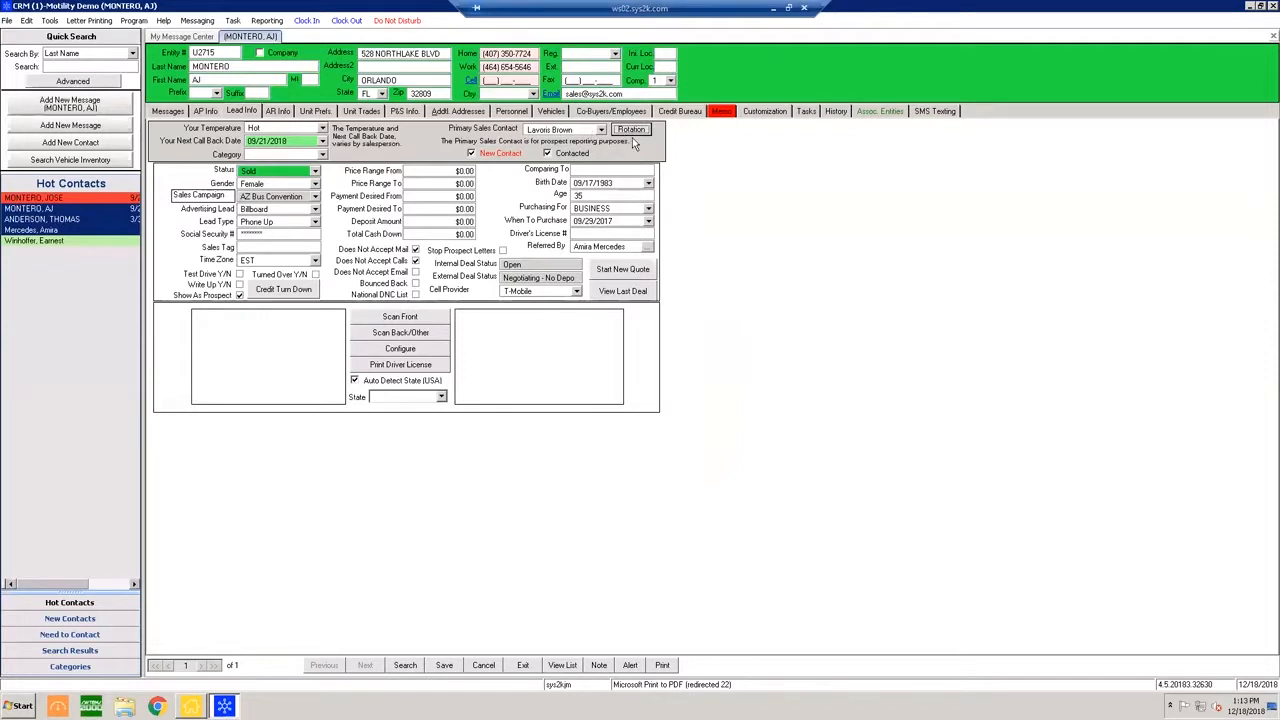
Reopen the prospect's Employee Rotation window and examine who is next in line in the MFG LEAD rotation
left_click(632, 132)
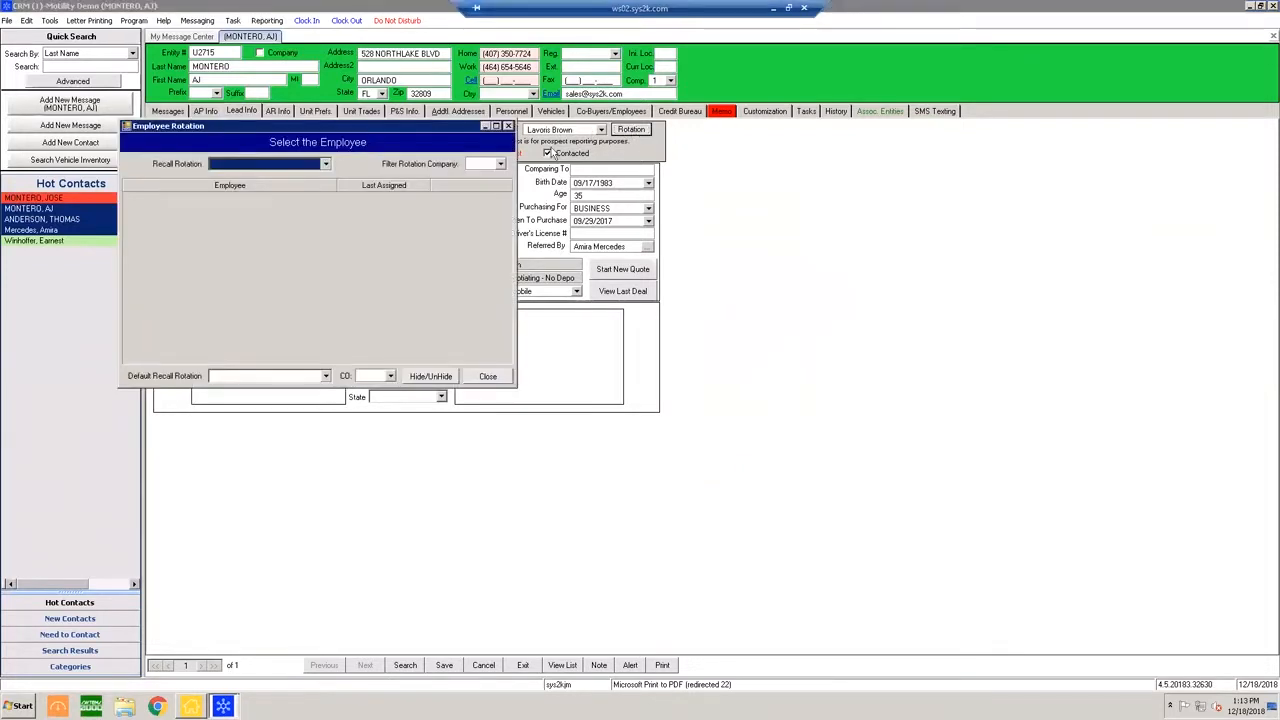
left_click(590, 188)
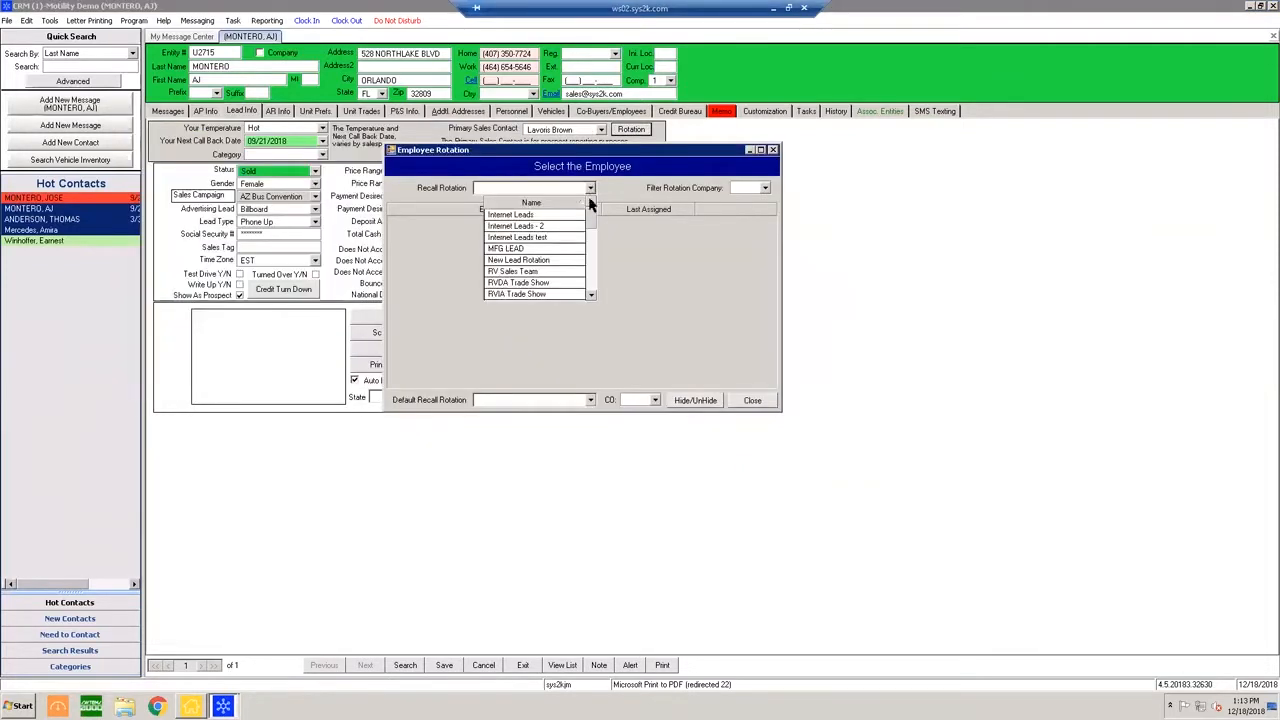
left_click(522, 248)
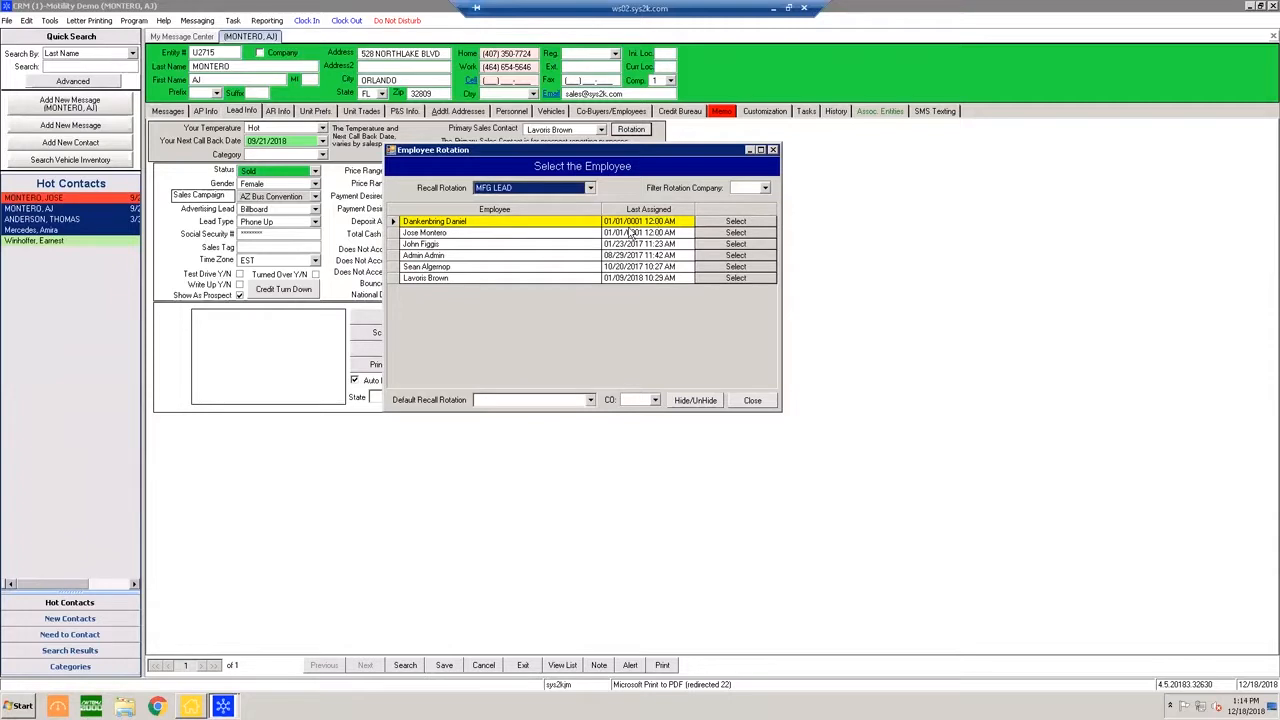
left_click(751, 254)
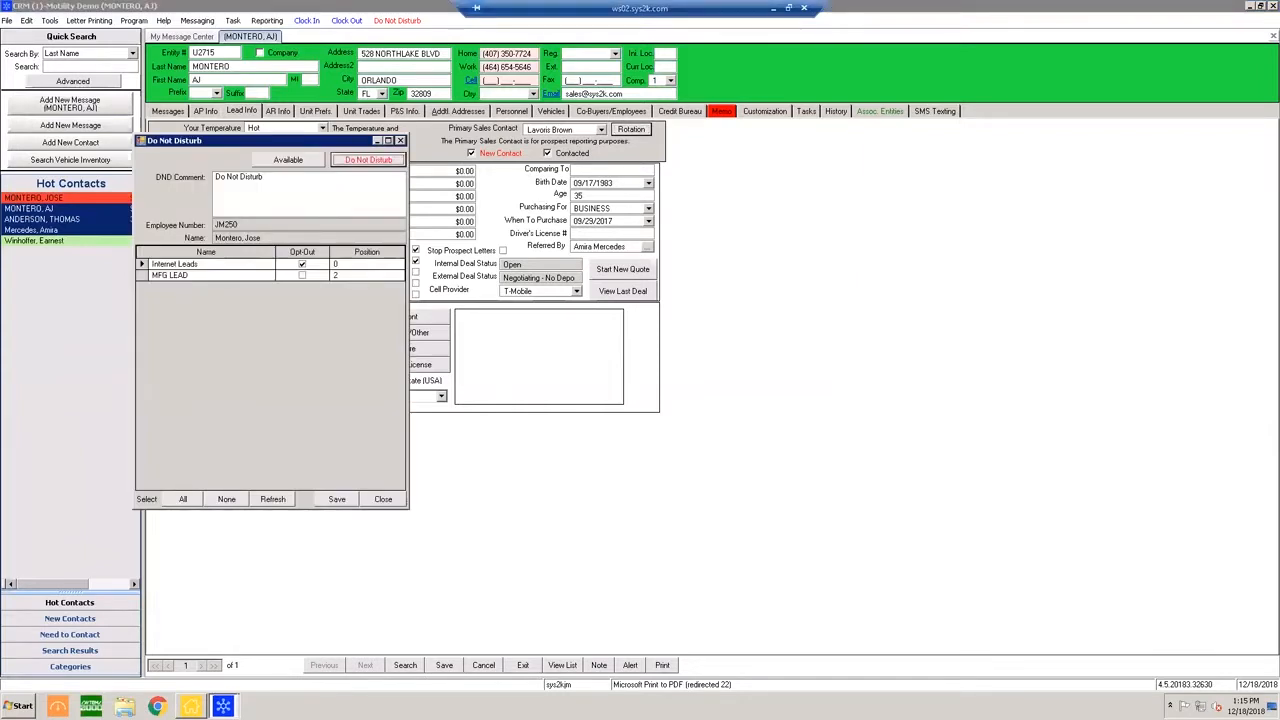
In the Do Not Disturb settings, opt out of the MFG LEAD rotation and set the employee back to Available
left_click(302, 275)
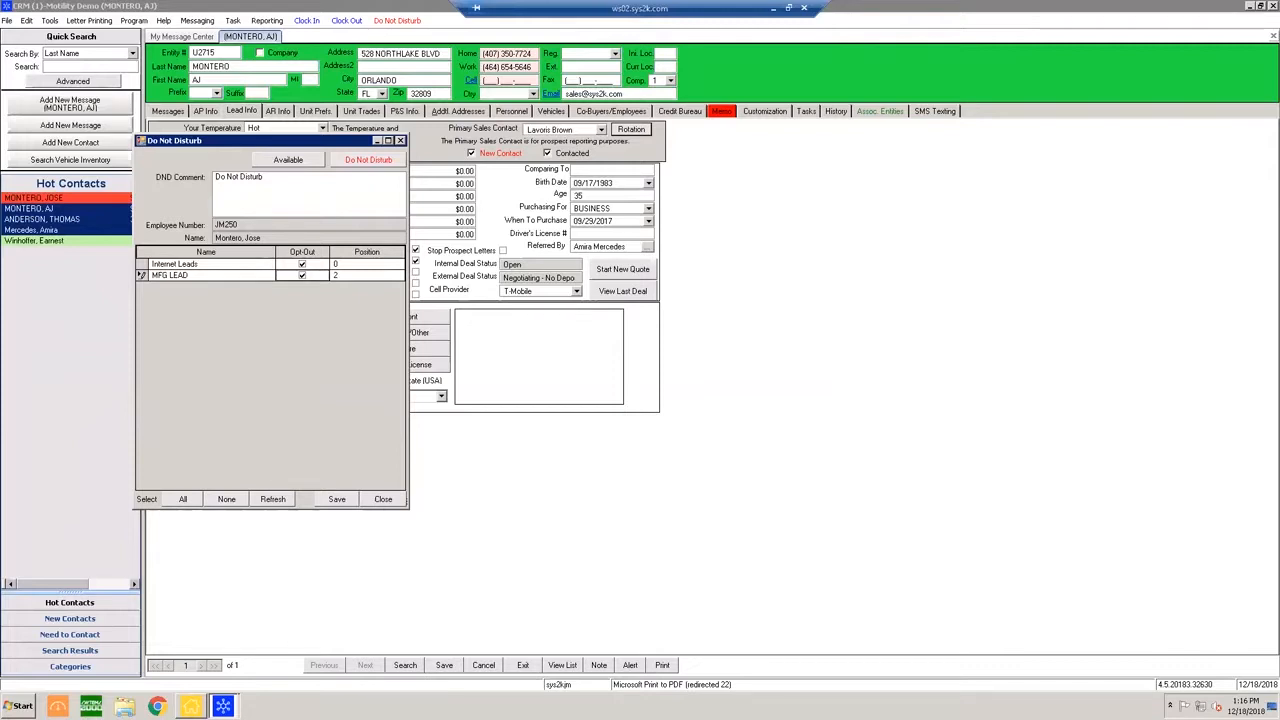
left_click(288, 160)
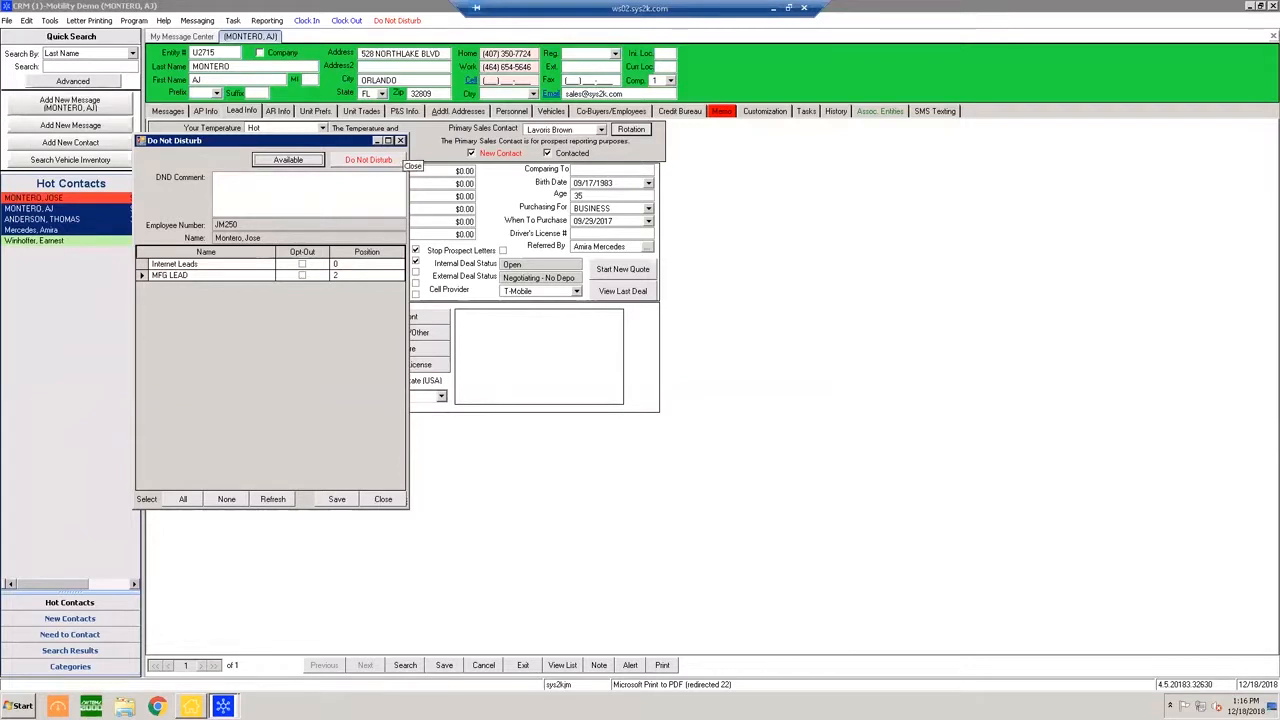
Close the employee's Do Not Disturb window without saving the changes
left_click(400, 140)
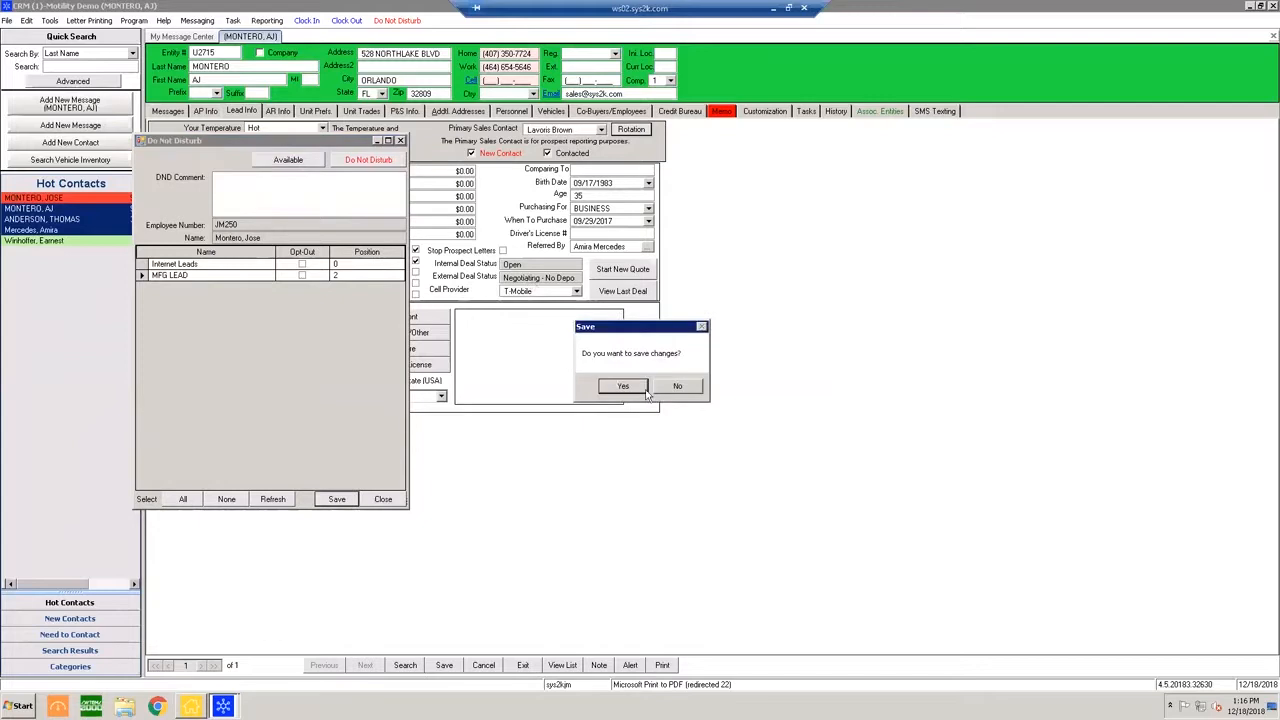
left_click(678, 387)
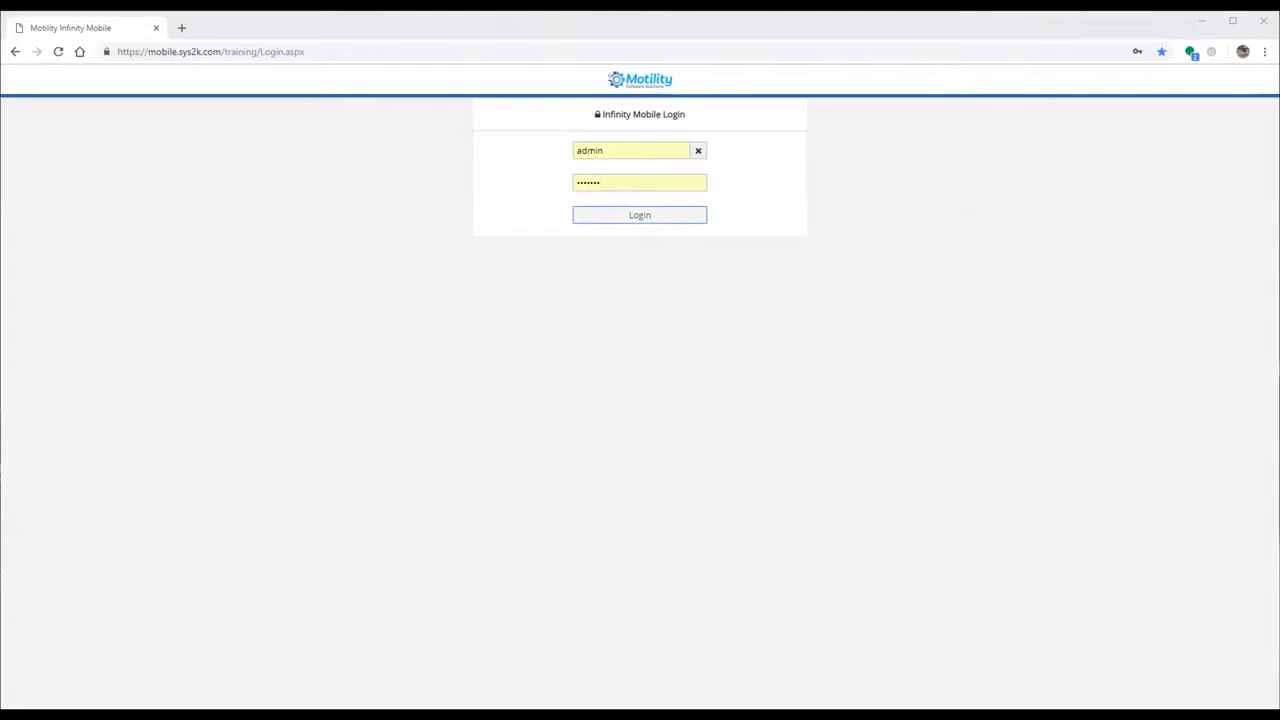
Switch to Motility Infinity Mobile in the browser, log in, and search contacts by the customer's last name
left_click(663, 219)
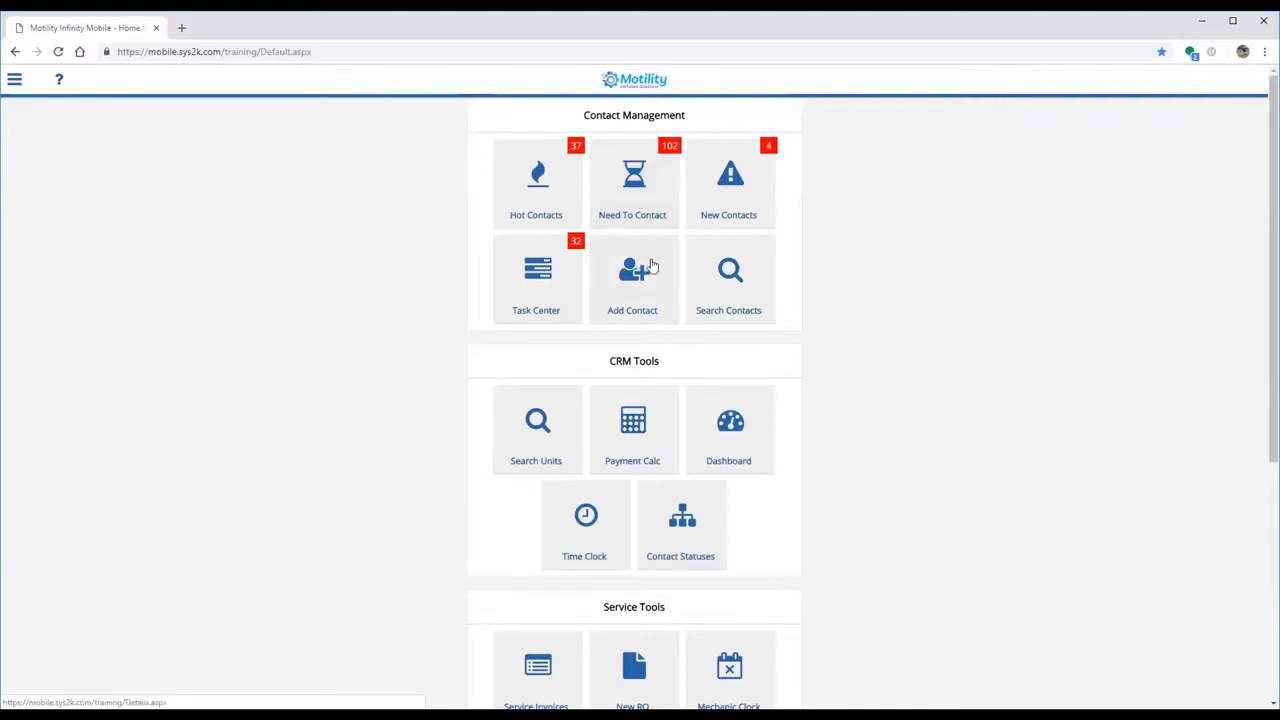
left_click(733, 298)
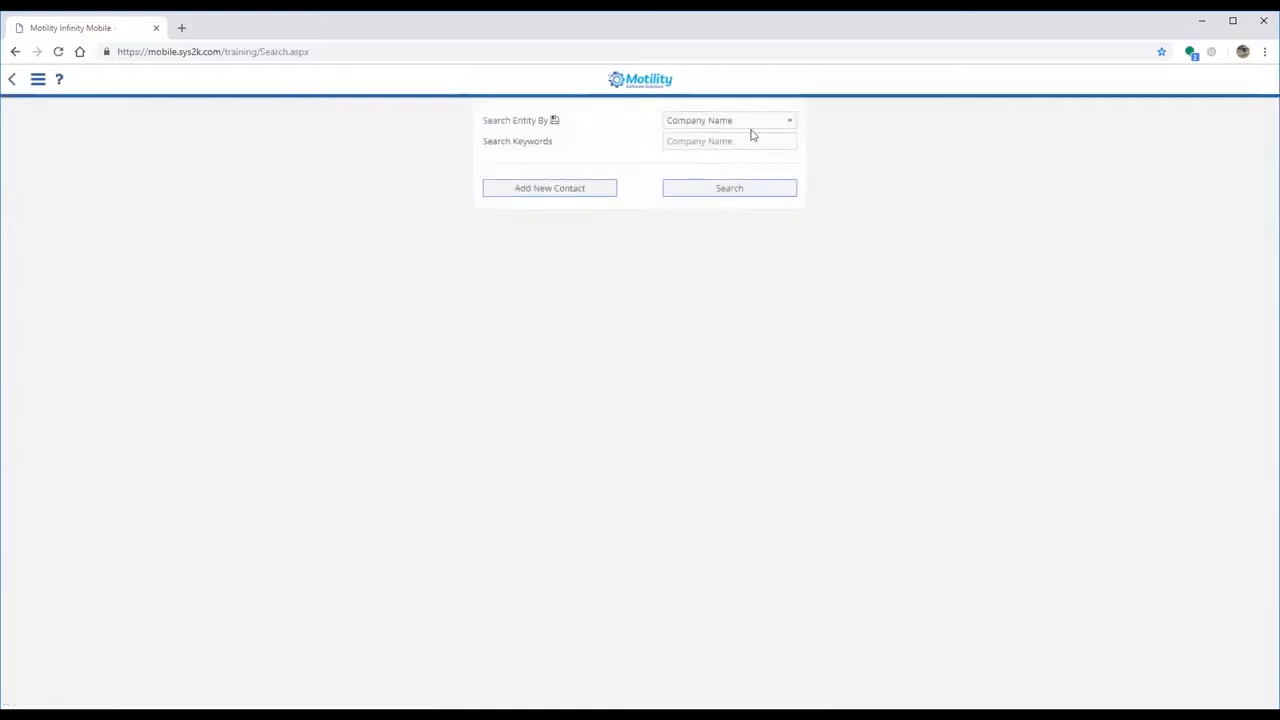
left_click(752, 130)
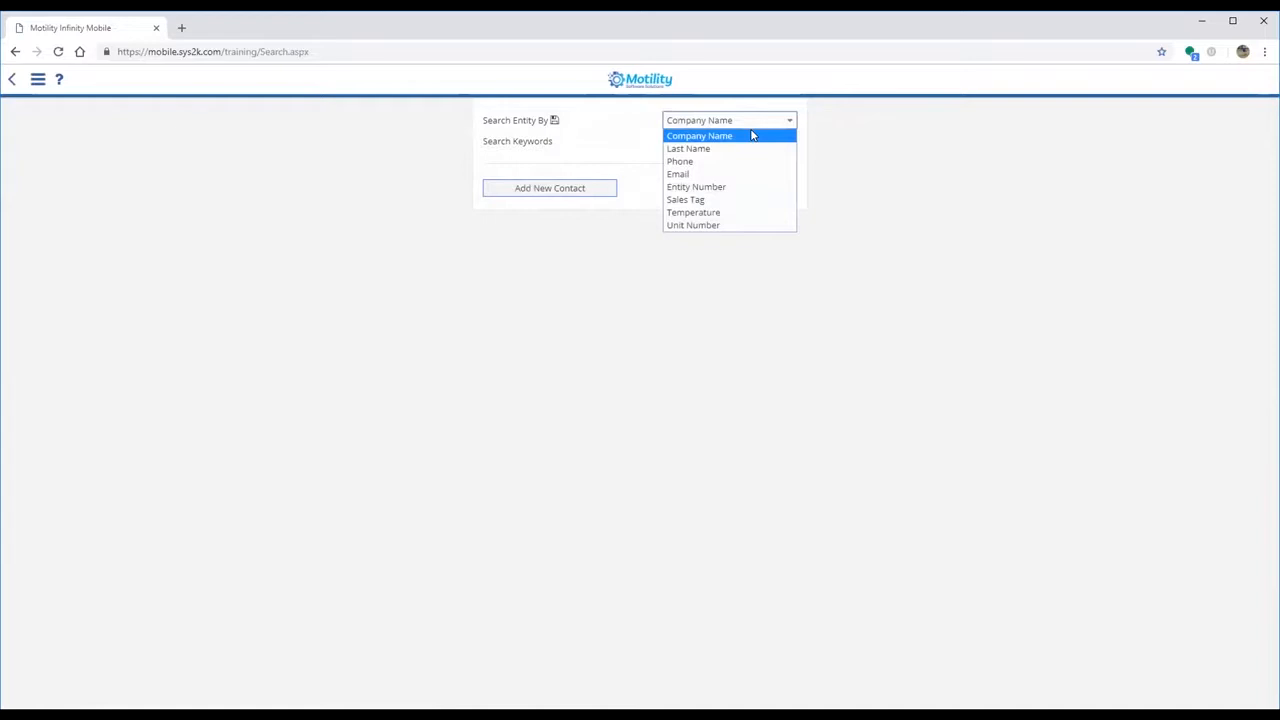
left_click(722, 150)
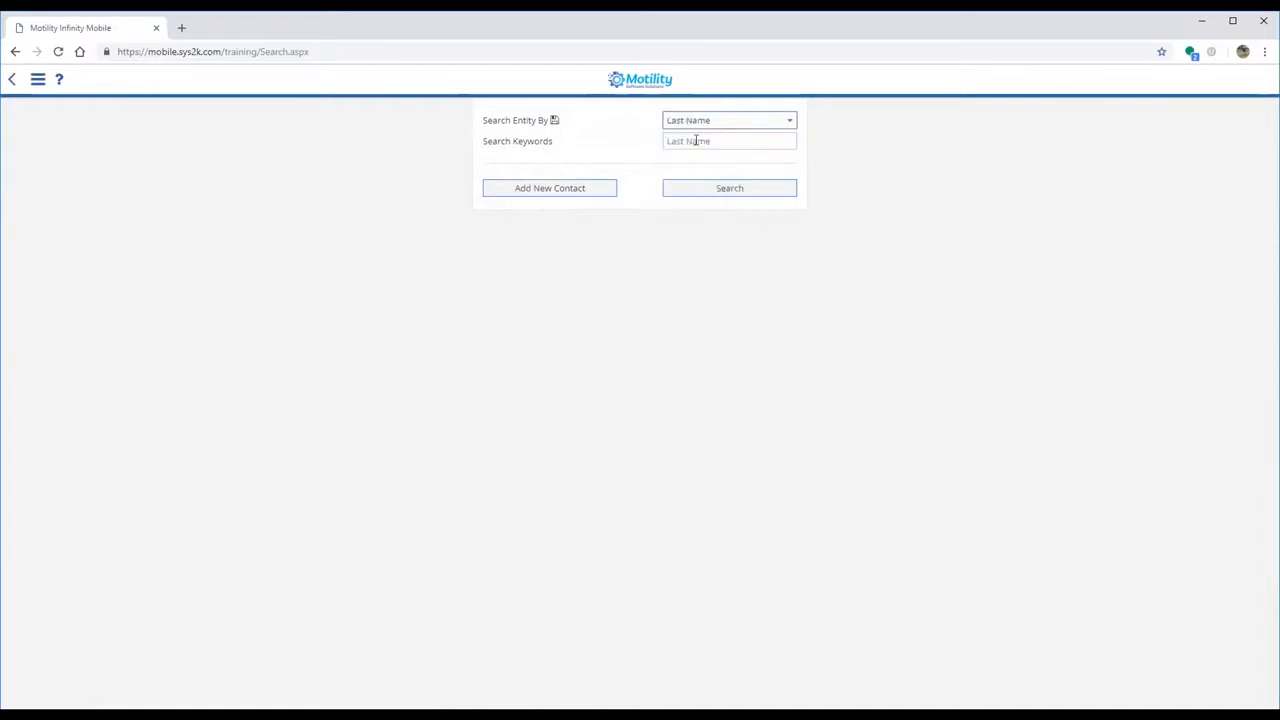
type("montero")
key("Return")
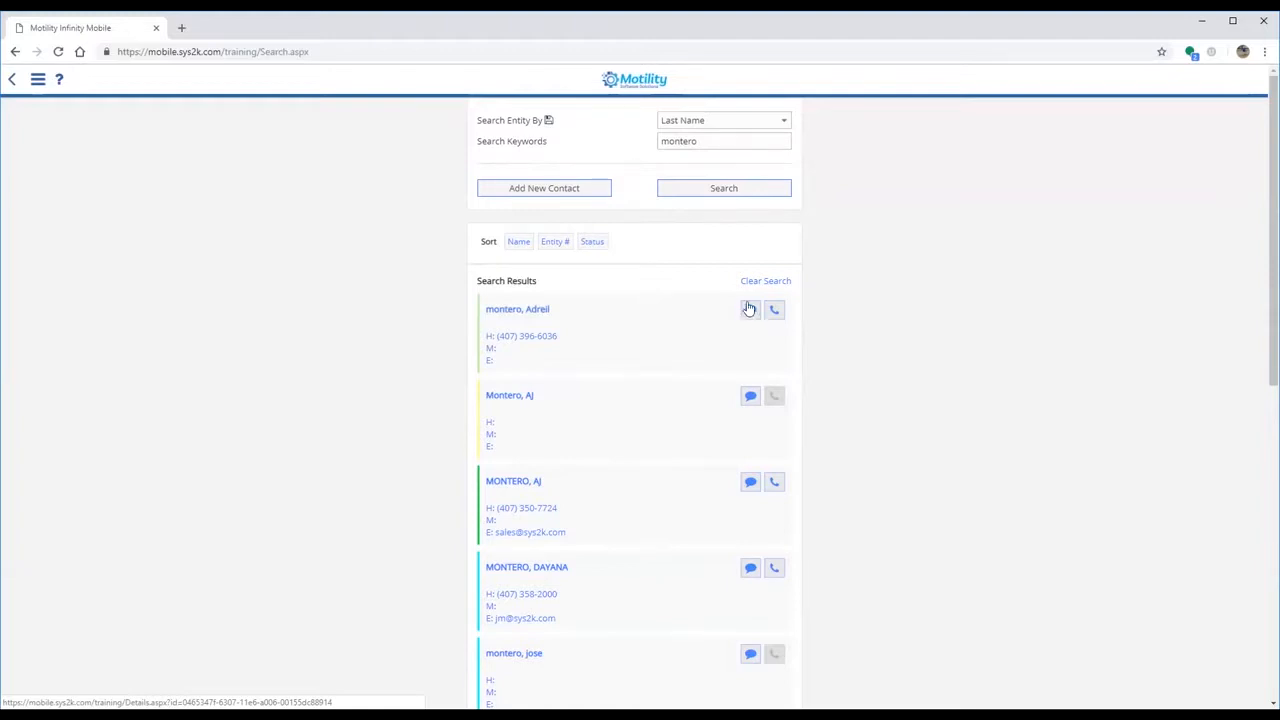
Open the first contact in the search results and set its Advertising Lead to Billboard
left_click(537, 312)
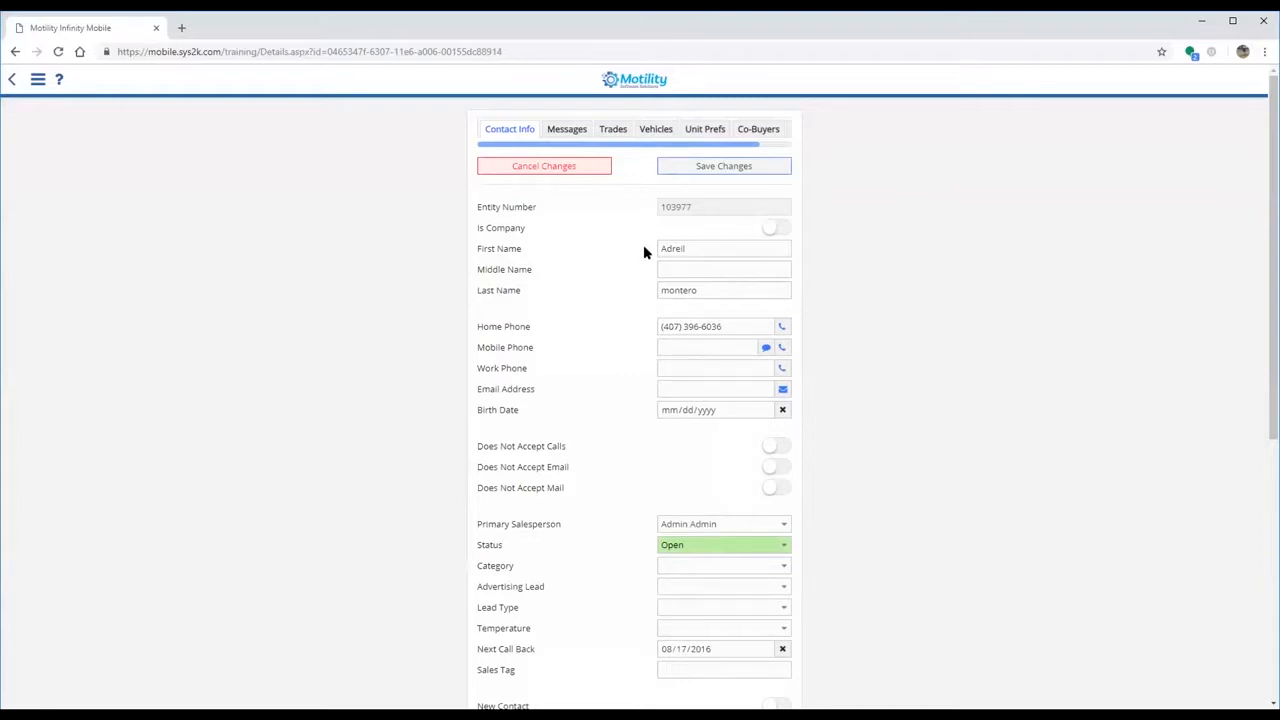
scroll(693, 327, "down", 1)
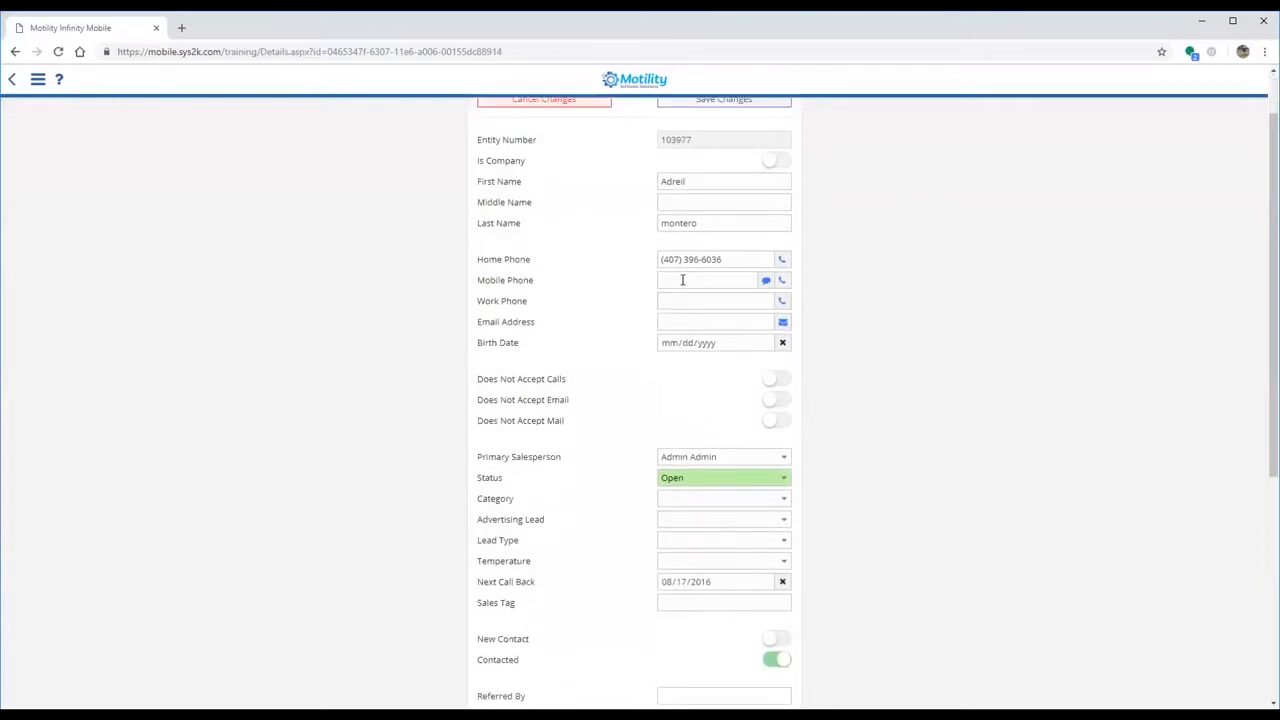
scroll(697, 385, "down", 1)
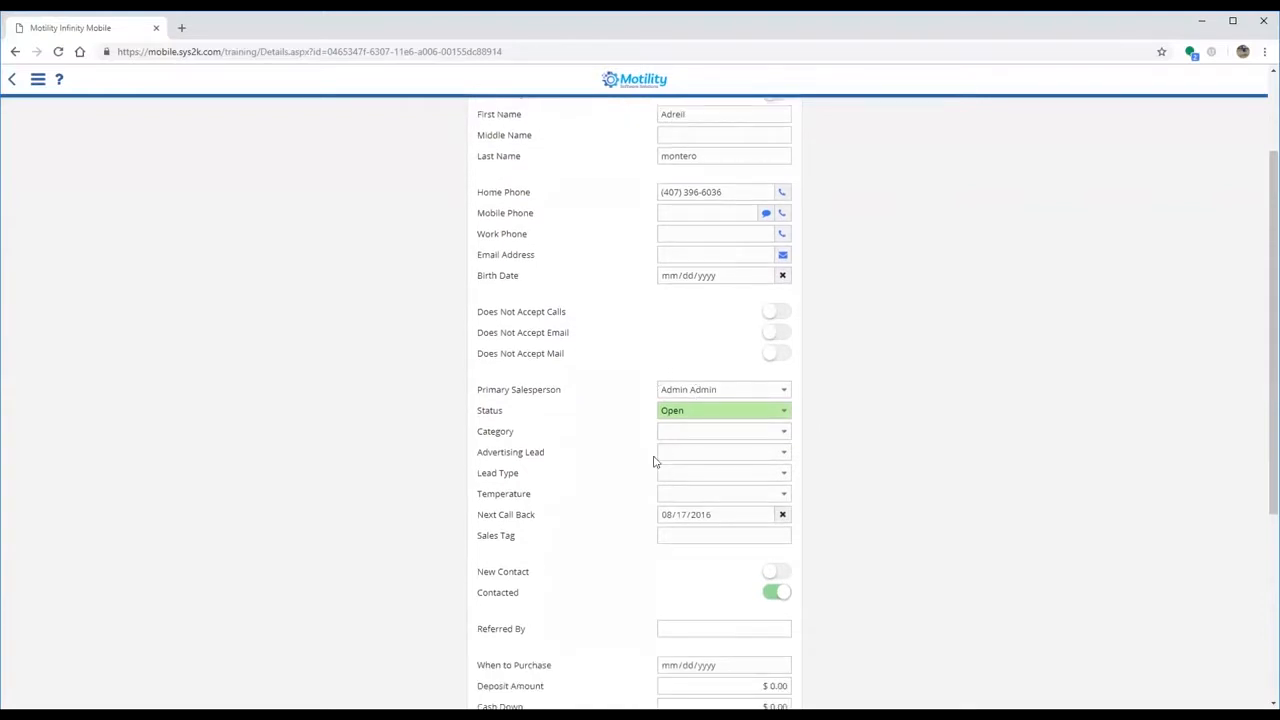
left_click(733, 457)
key("Down")
key("Down")
key("Down")
key("Up")
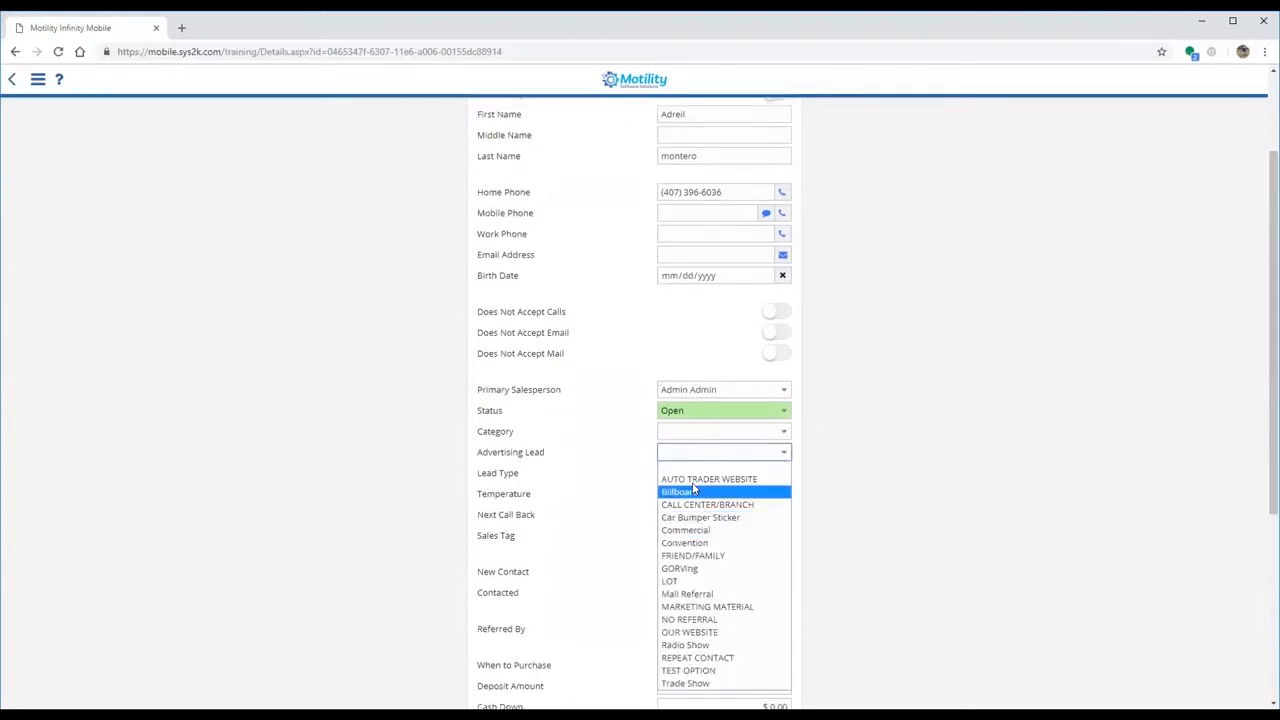
key("Return")
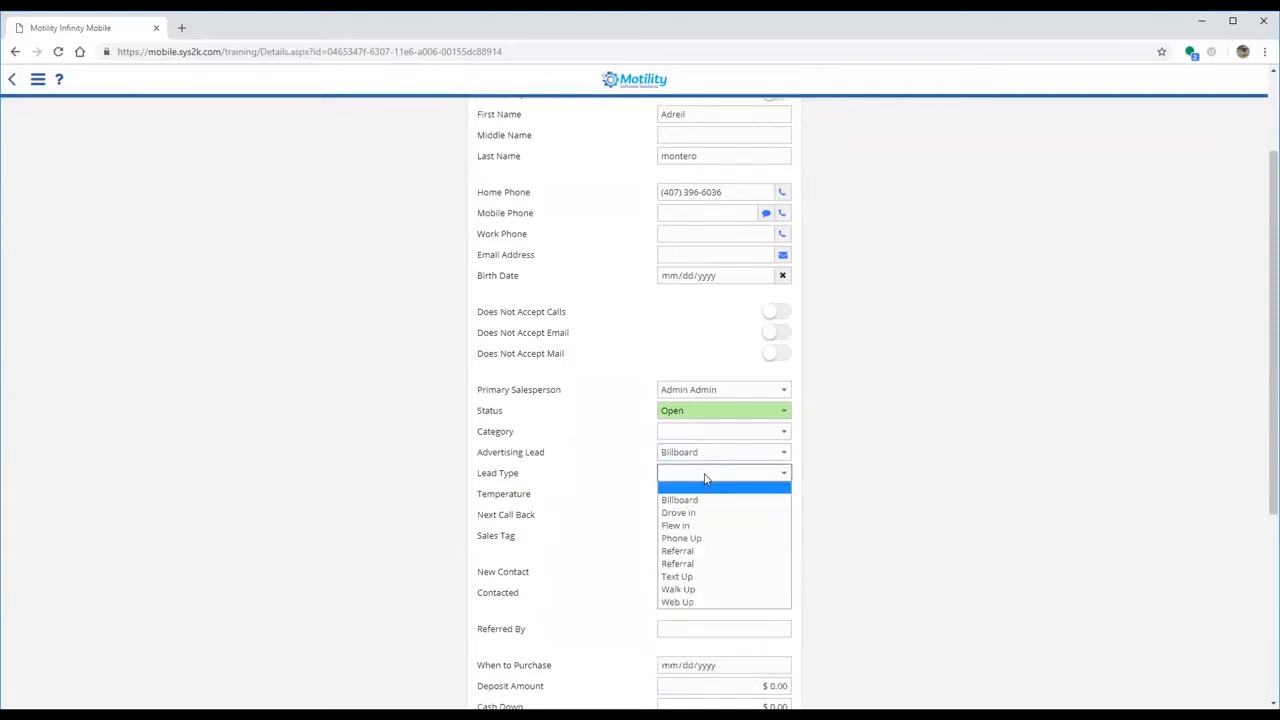
Set the contact's Lead Type to Drove in and Temperature to Hot
left_click(707, 477)
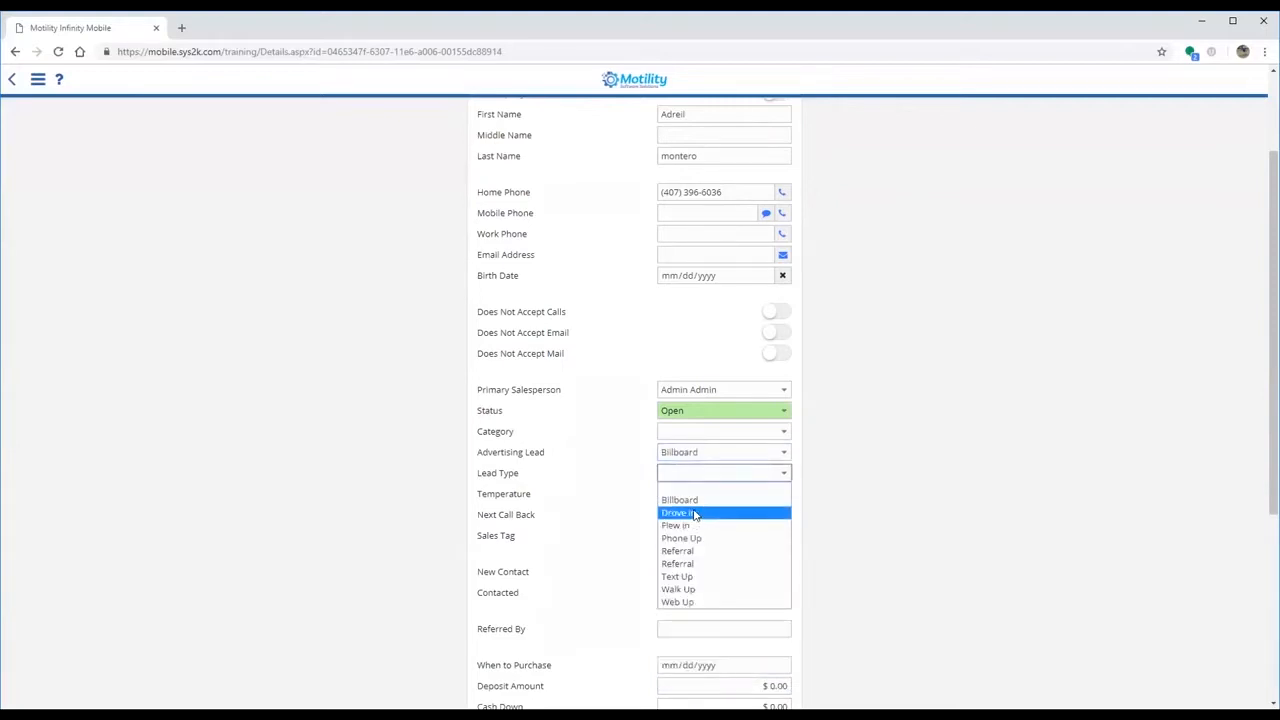
left_click(701, 512)
scroll(695, 440, "down", 1)
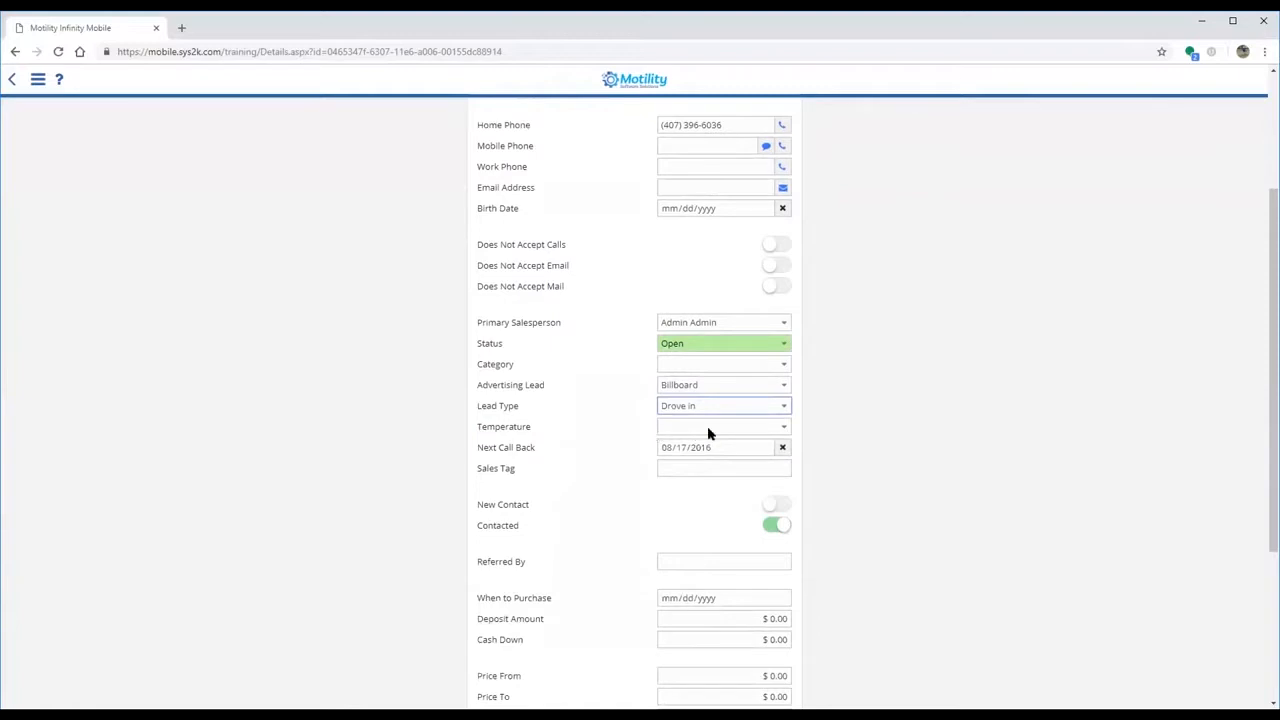
left_click(749, 430)
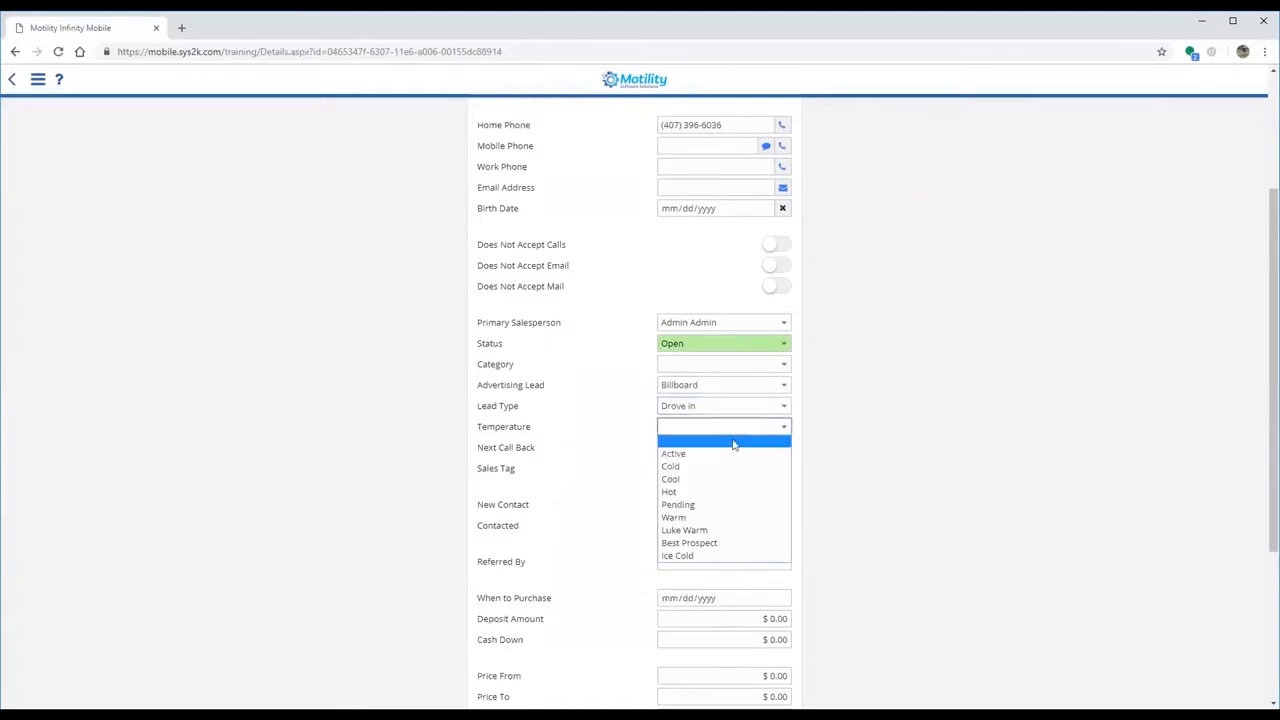
left_click(688, 491)
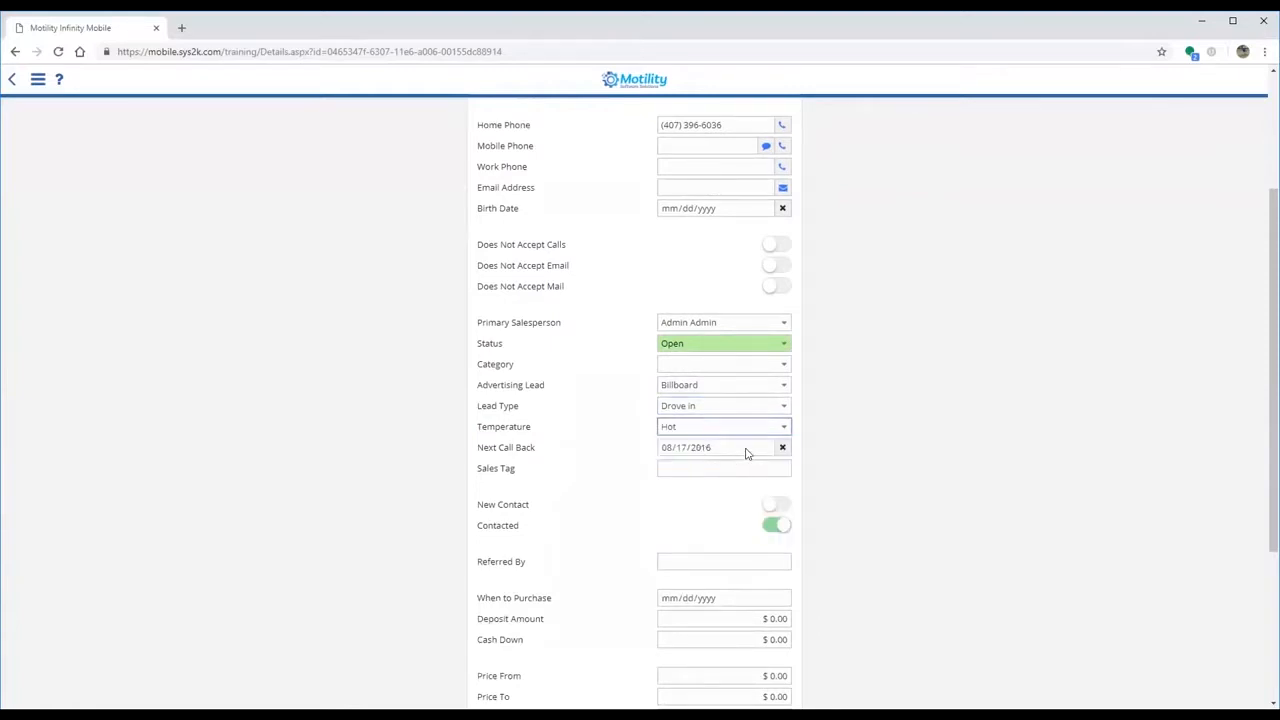
Clear the contact's Next Call Back date and save the changes to the record
left_click_drag(746, 450, 640, 441)
key("Delete")
scroll(729, 447, "down", 2)
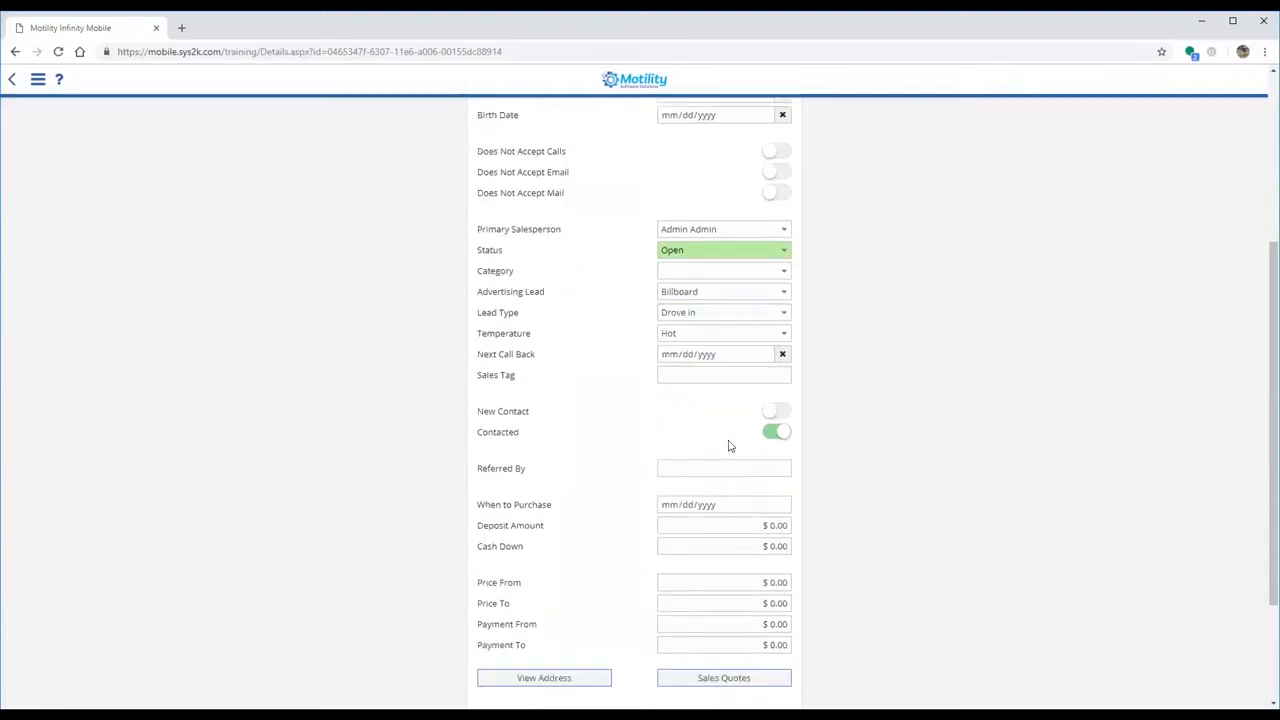
scroll(729, 441, "down", 1)
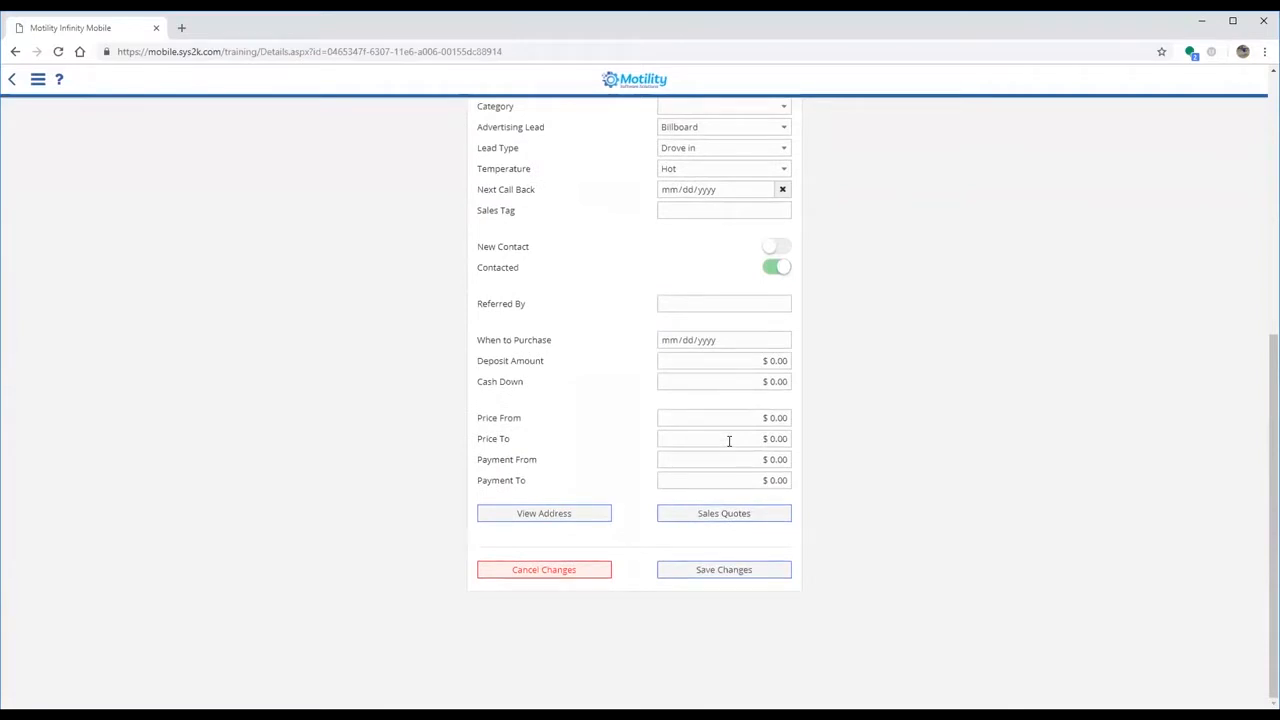
scroll(729, 441, "up", 5)
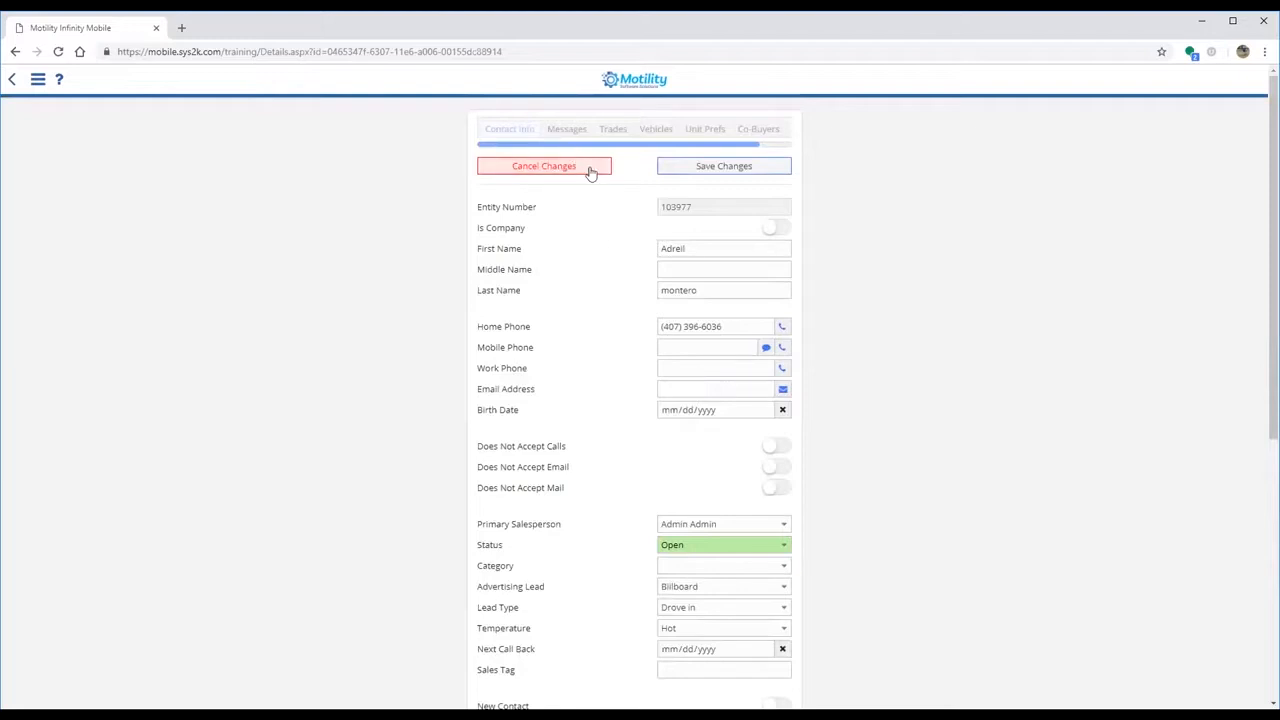
left_click(718, 172)
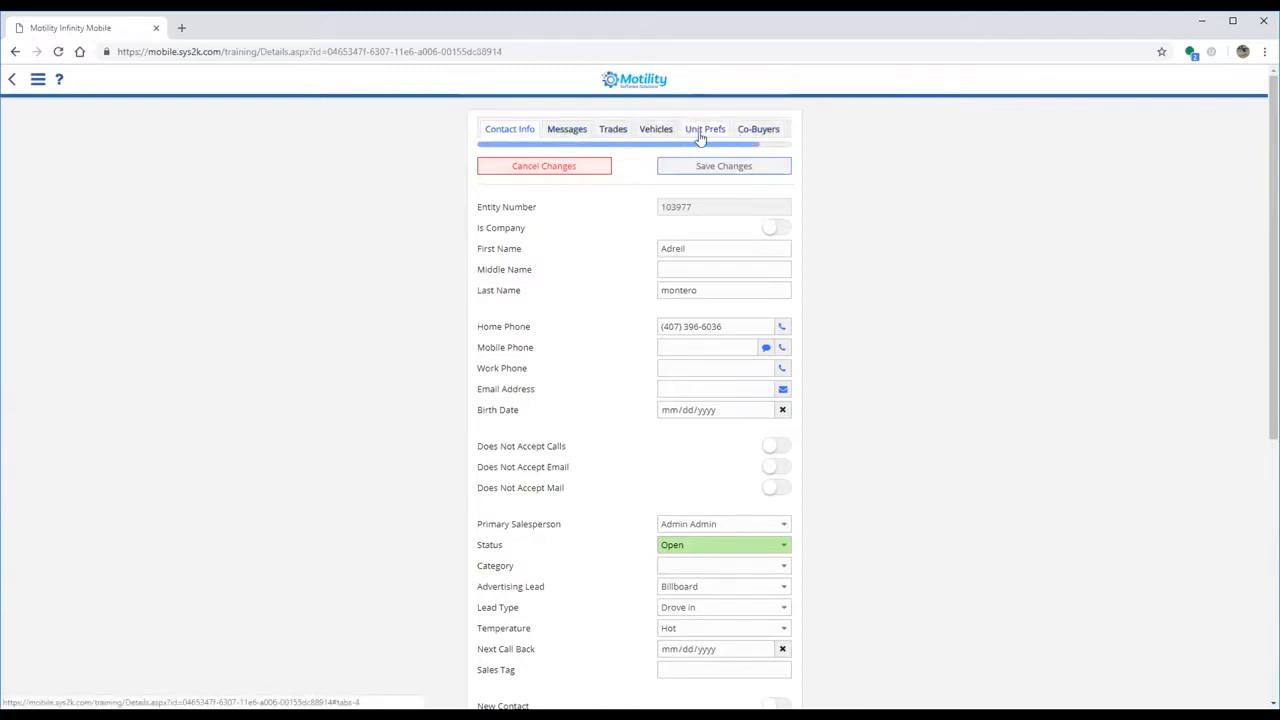
Examine the contact's vehicles, trades and remaining record sections, ending back on Contact Info
left_click(652, 132)
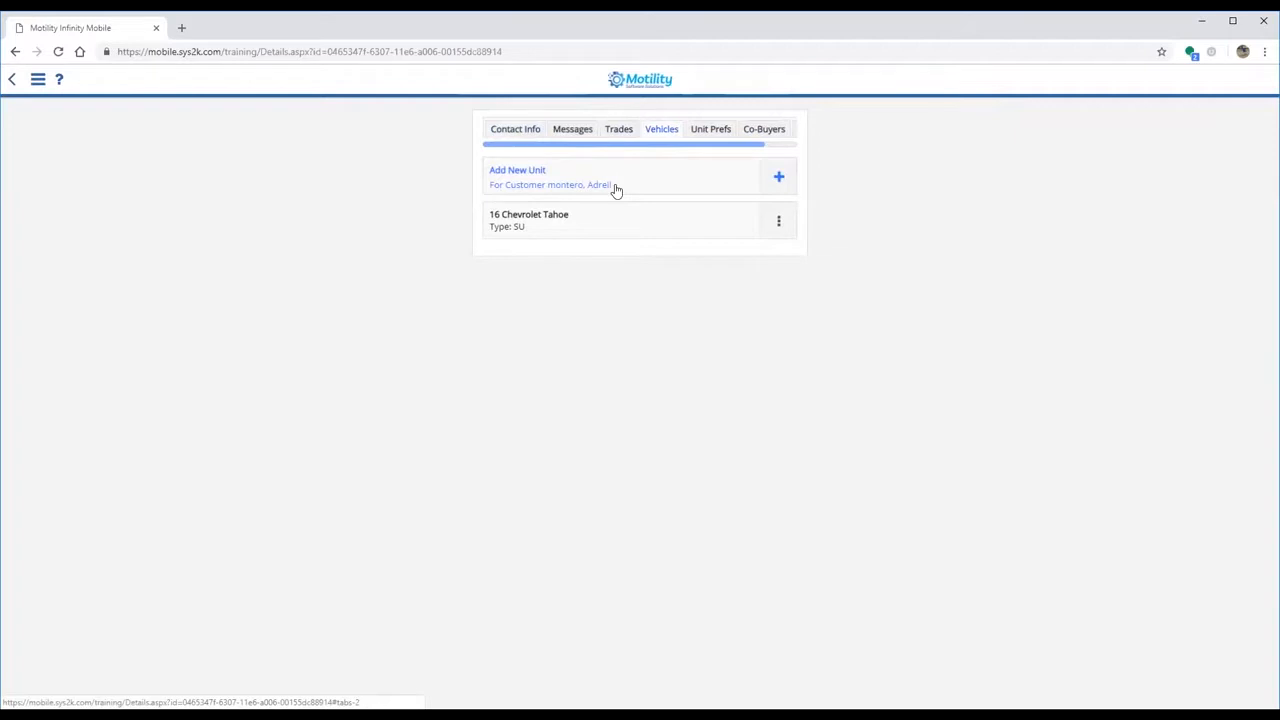
left_click(619, 131)
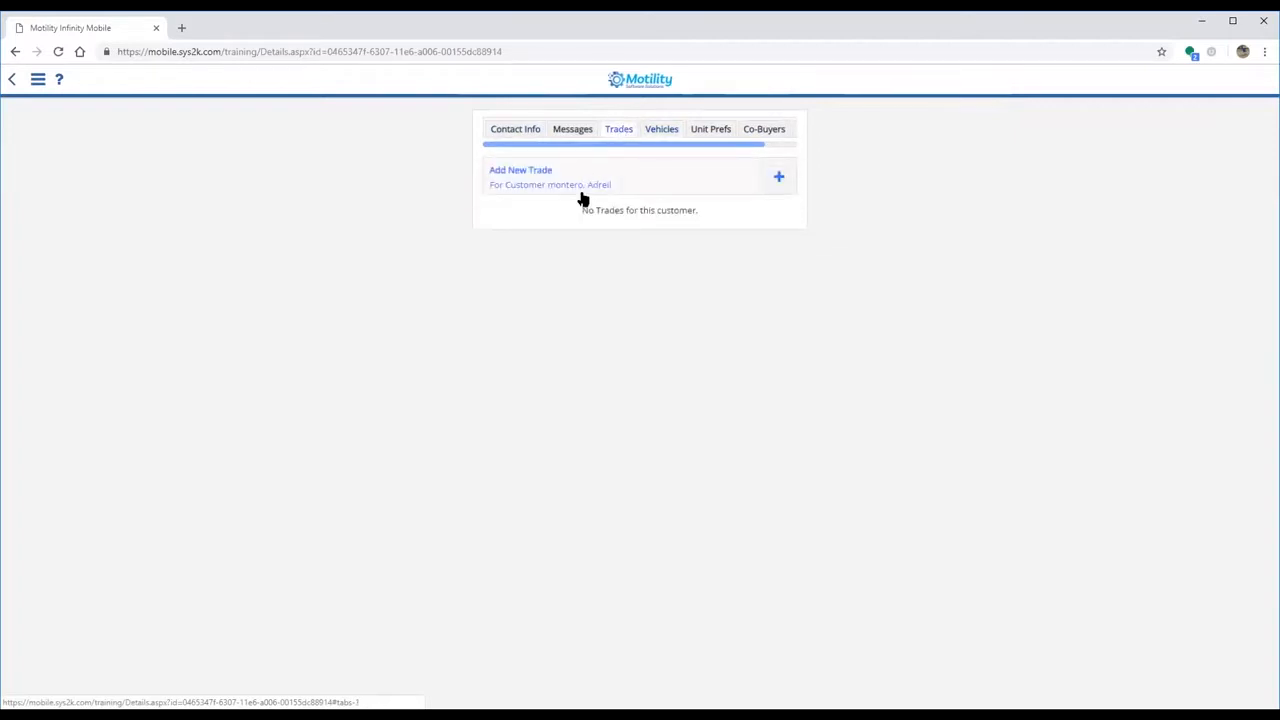
left_click(663, 131)
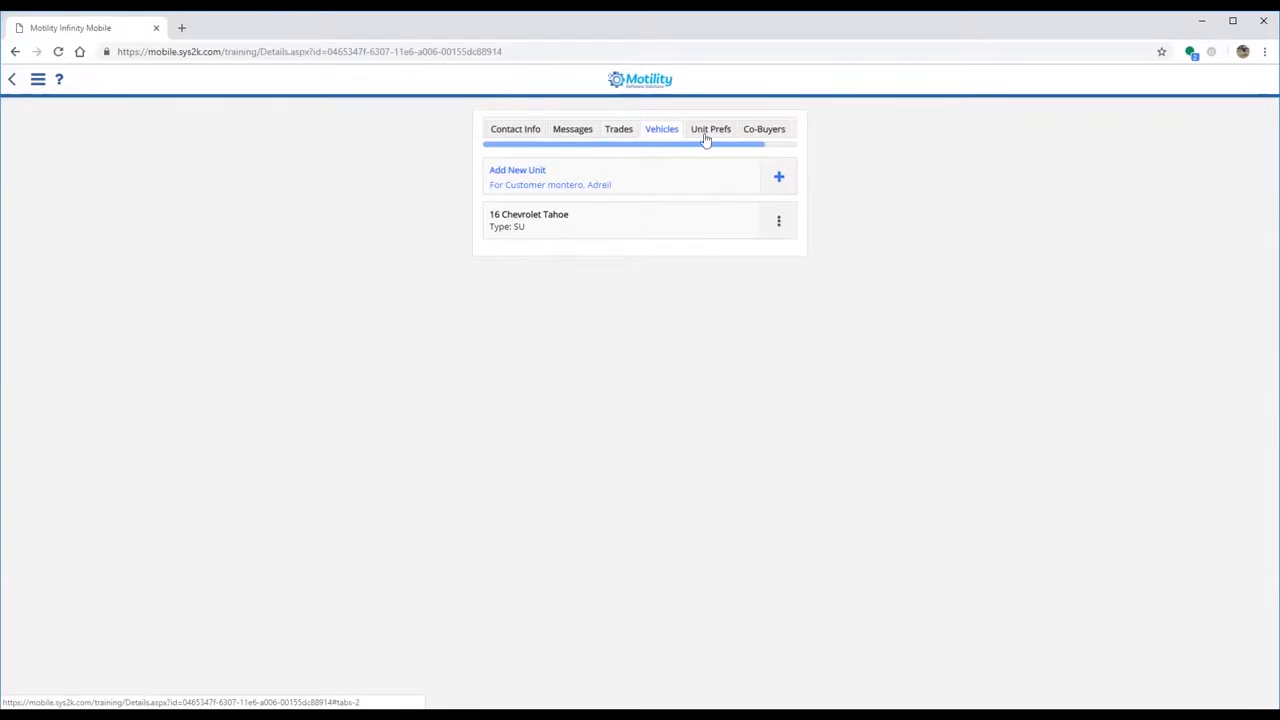
left_click_drag(700, 149, 742, 150)
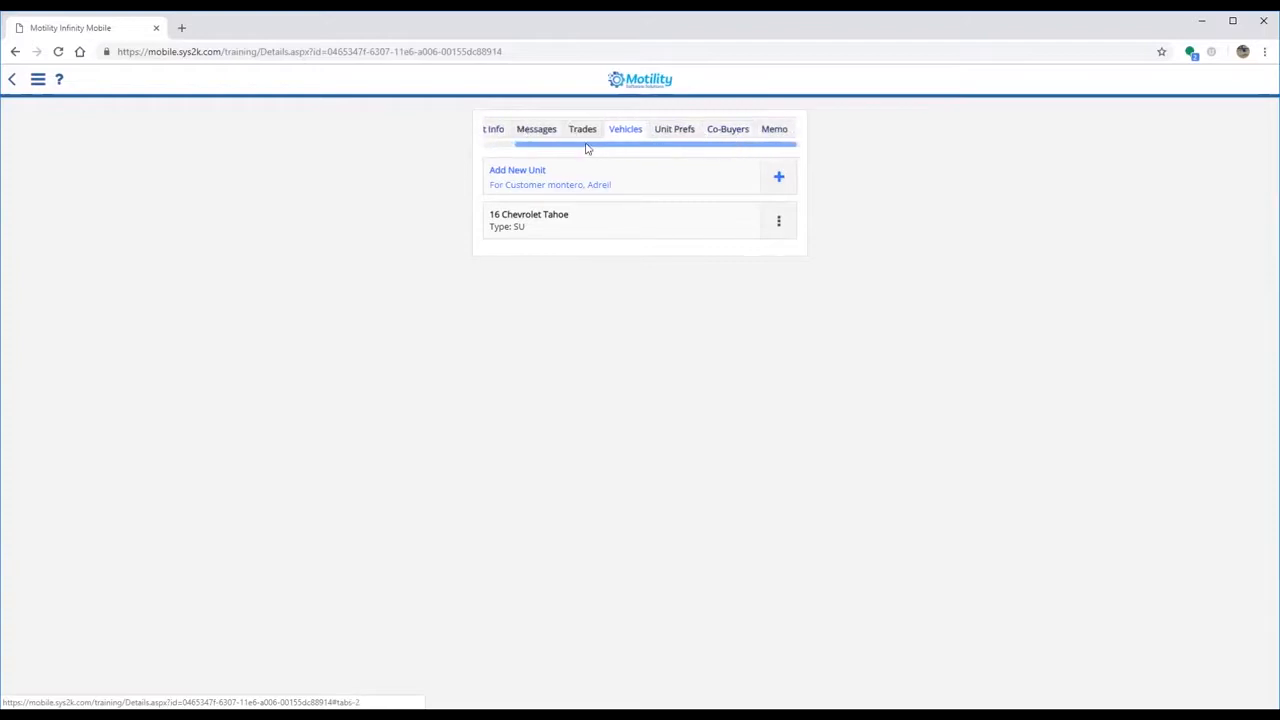
left_click_drag(589, 149, 520, 149)
left_click(519, 147)
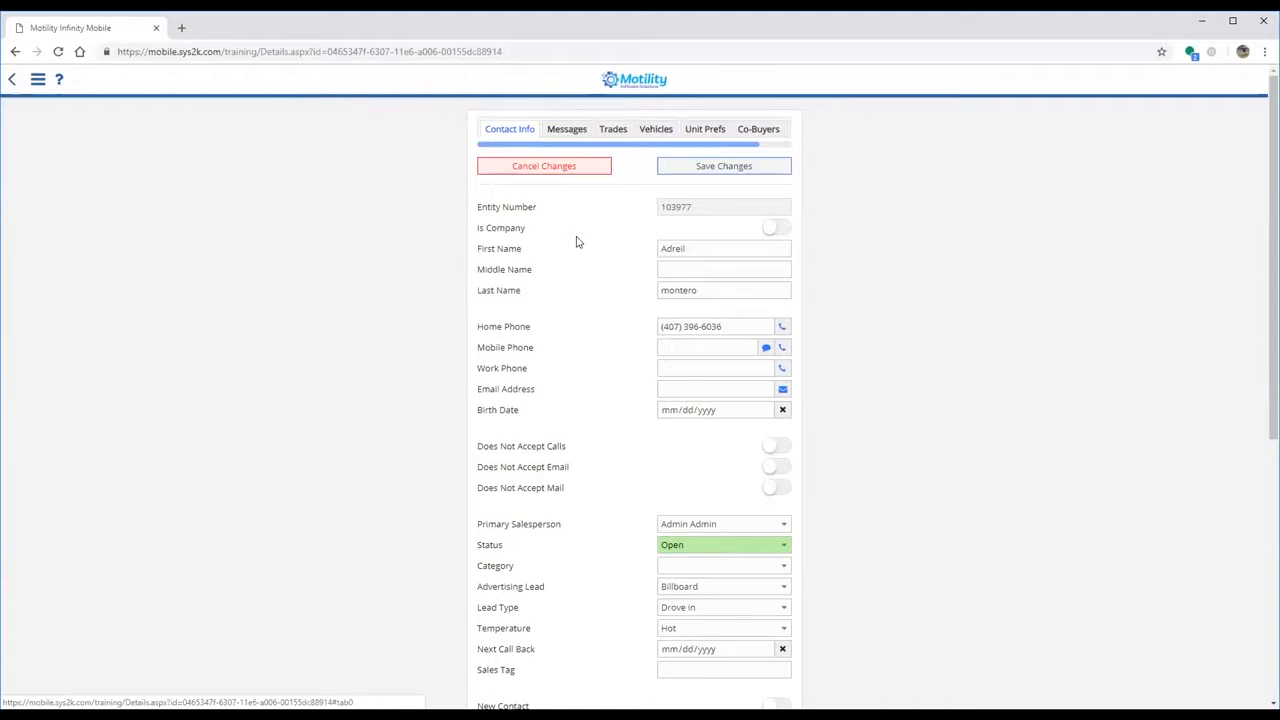
Return to the home page and open the first record in the Hot Contacts list
scroll(560, 236, "down", 1)
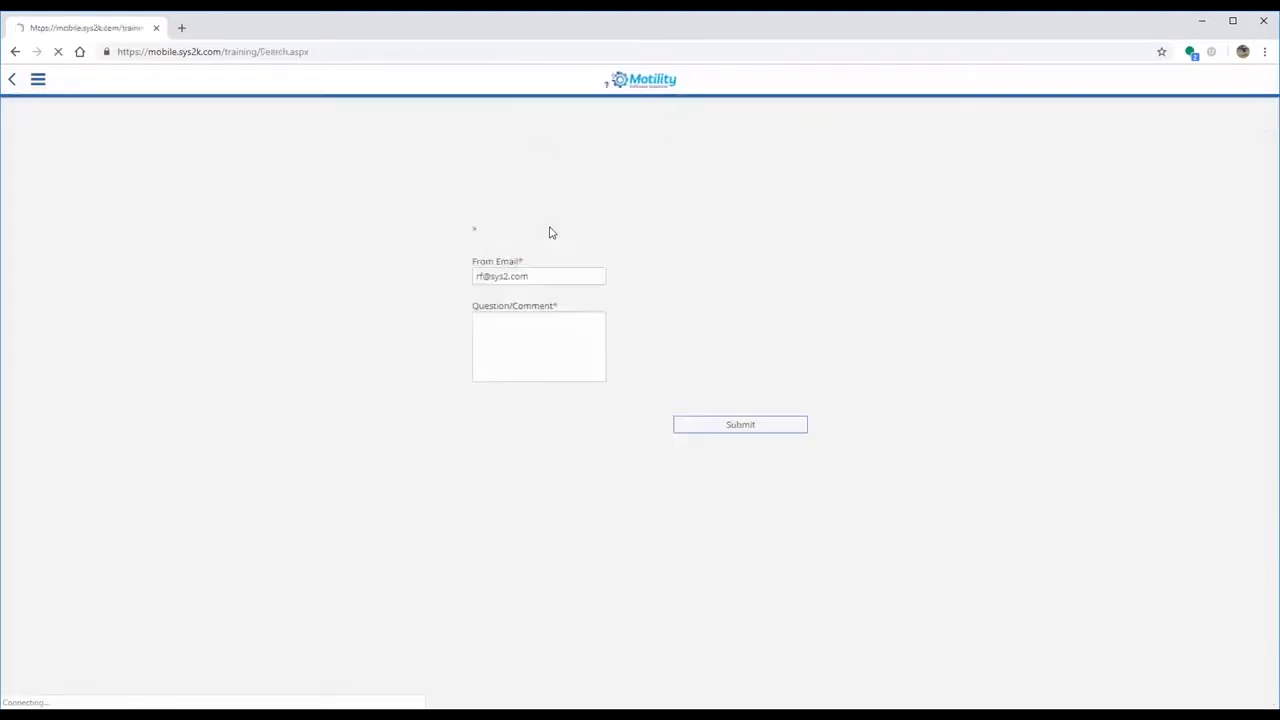
left_click(38, 79)
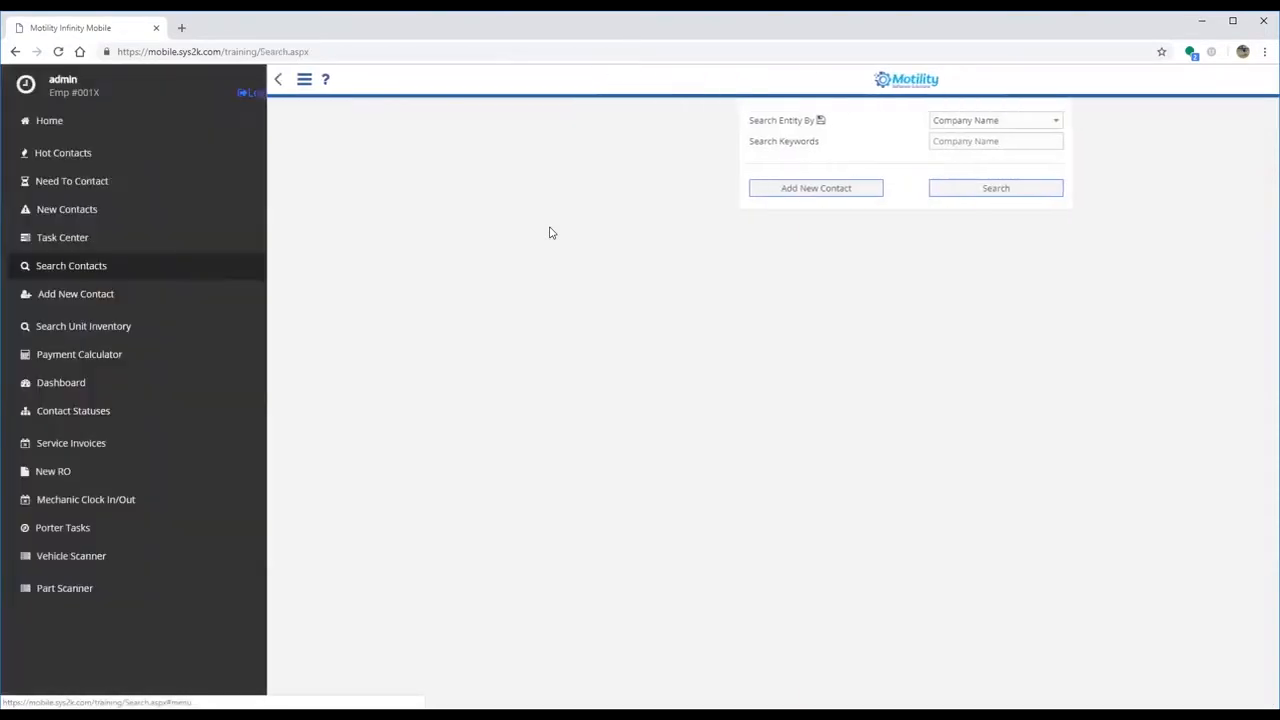
left_click(49, 120)
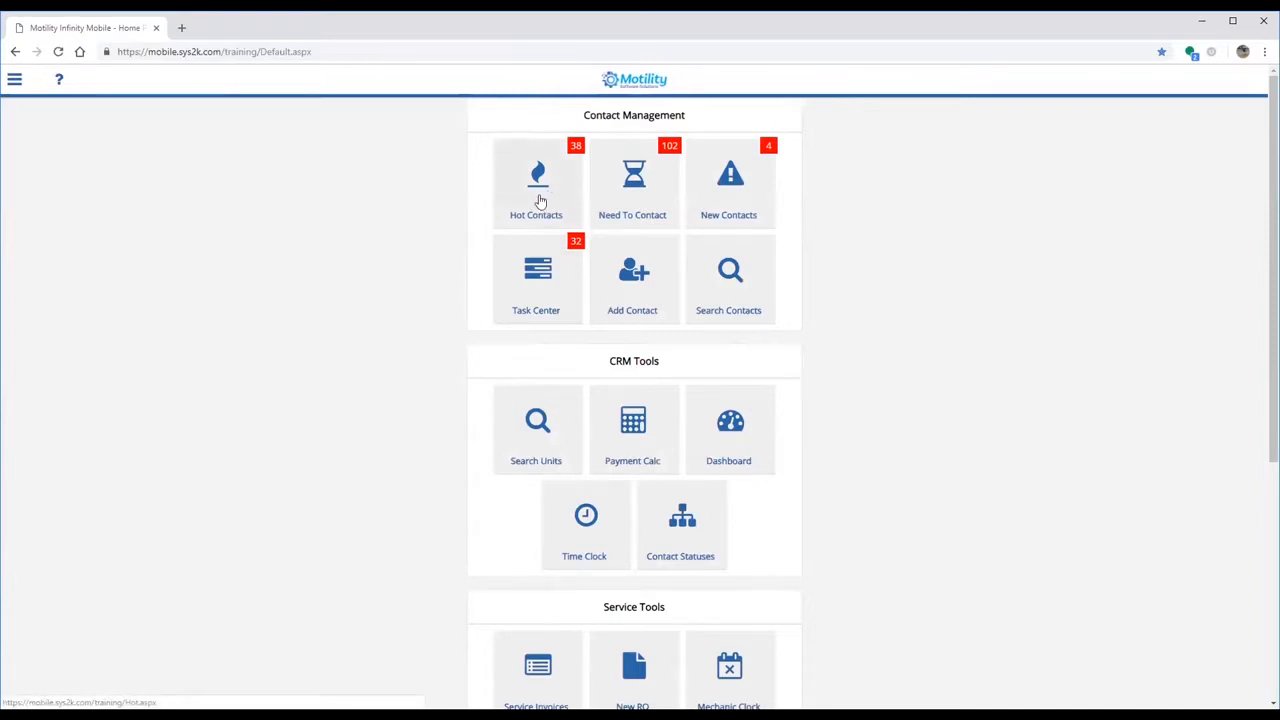
left_click(538, 201)
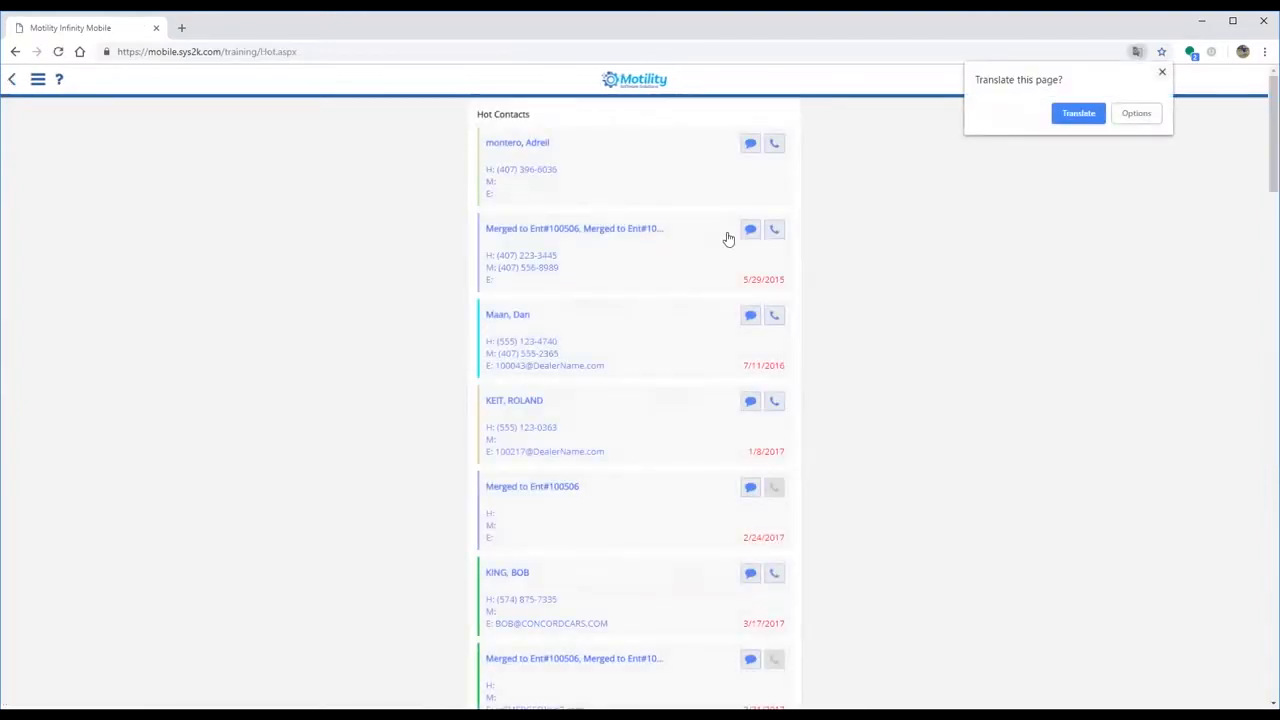
left_click(537, 170)
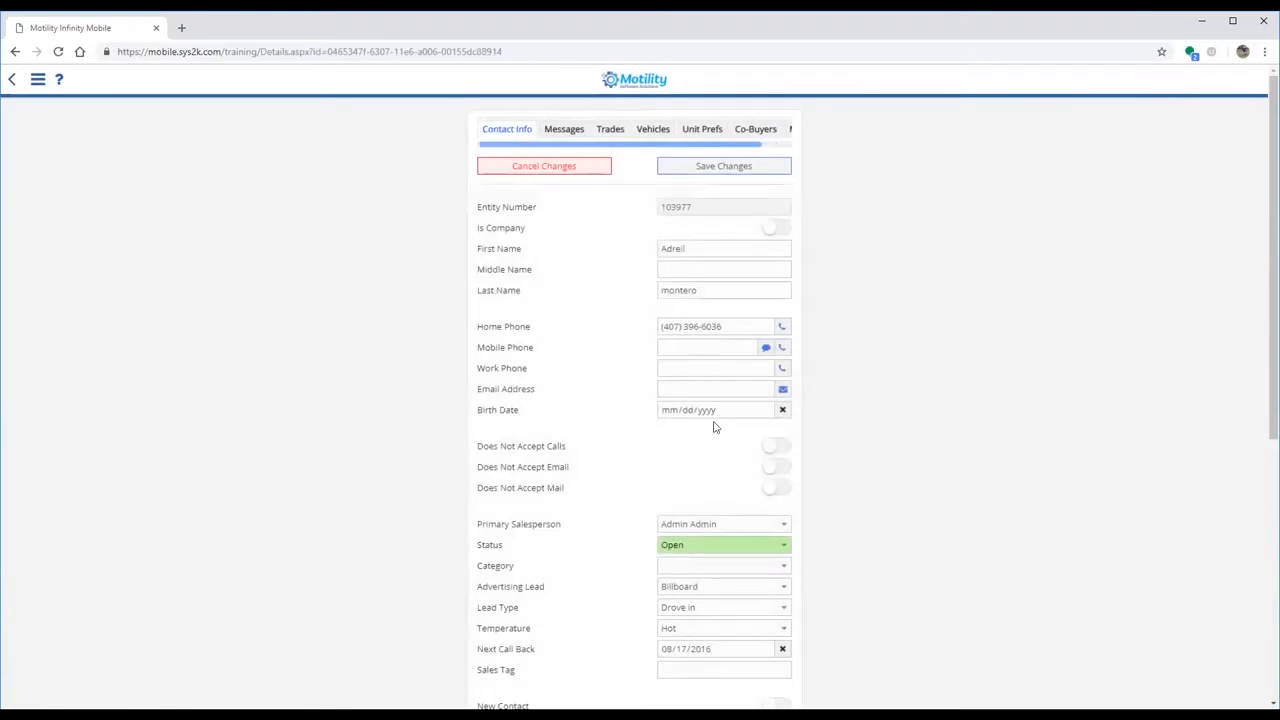
Set the contact's Temperature to blank, keep the Lead Type as Drove in, and save the changes
scroll(714, 426, "down", 1)
left_click(698, 561)
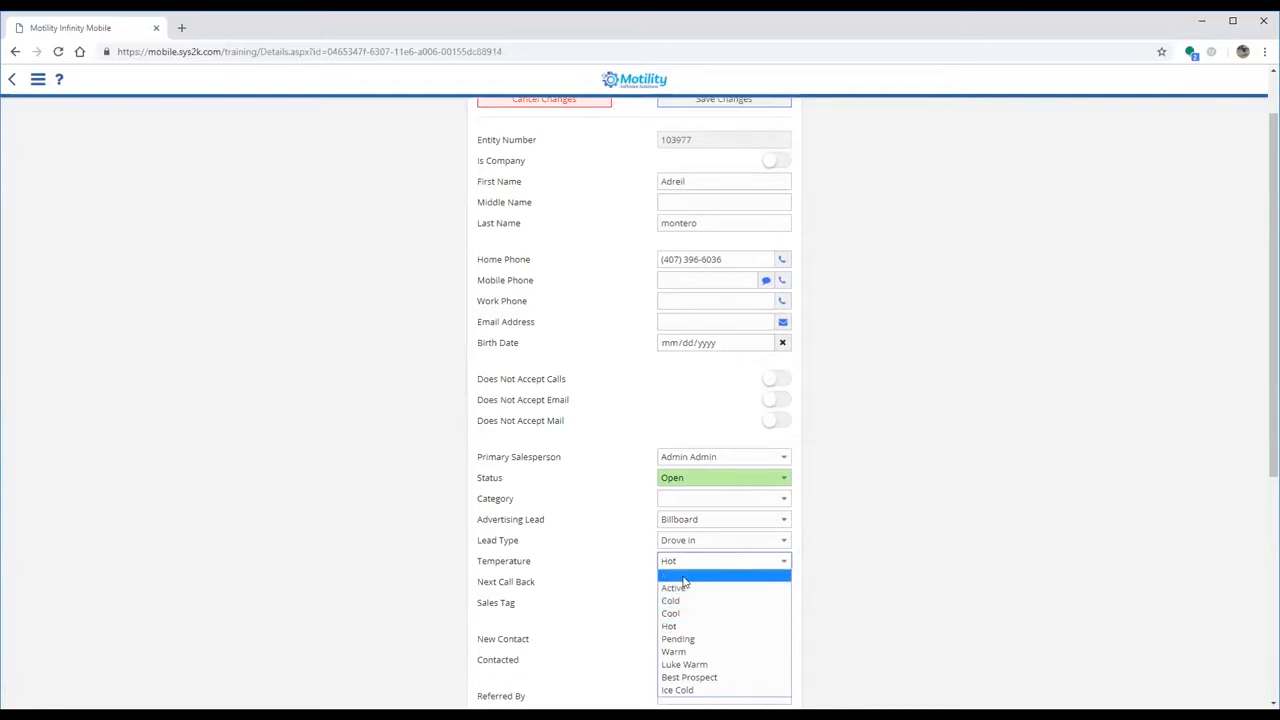
left_click(684, 582)
left_click(703, 540)
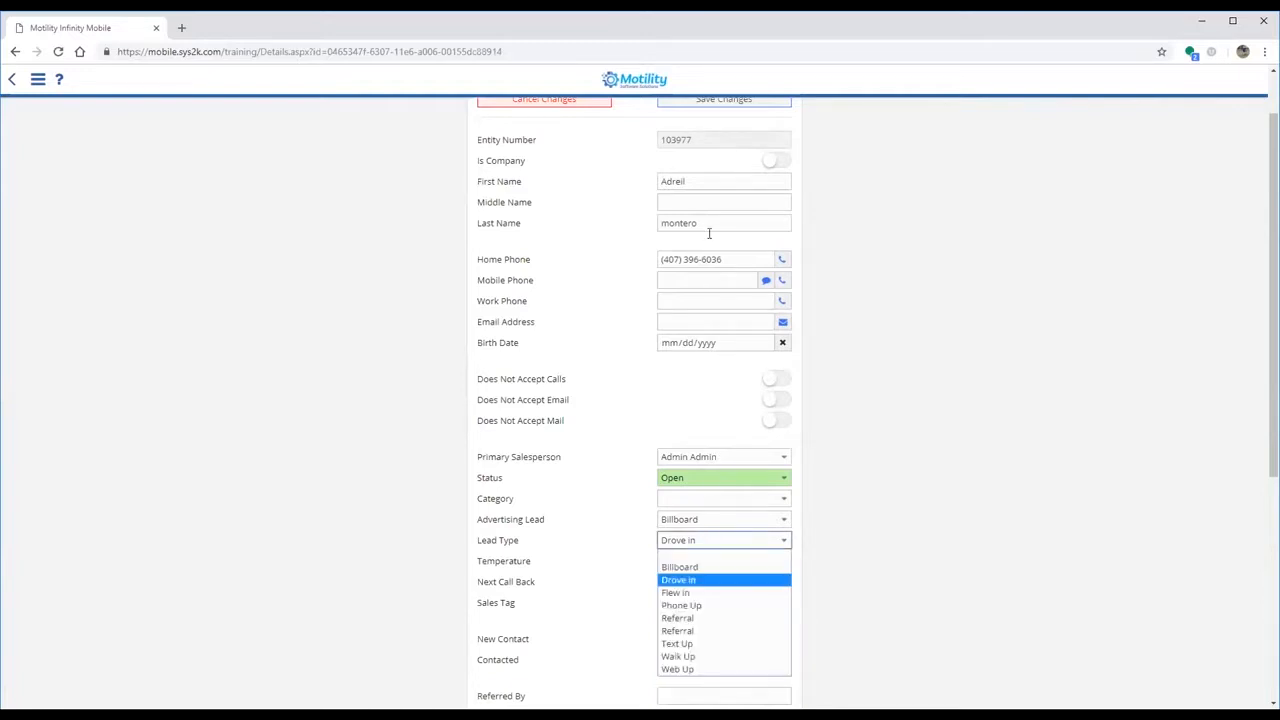
left_click(709, 157)
scroll(709, 160, "up", 1)
left_click(722, 167)
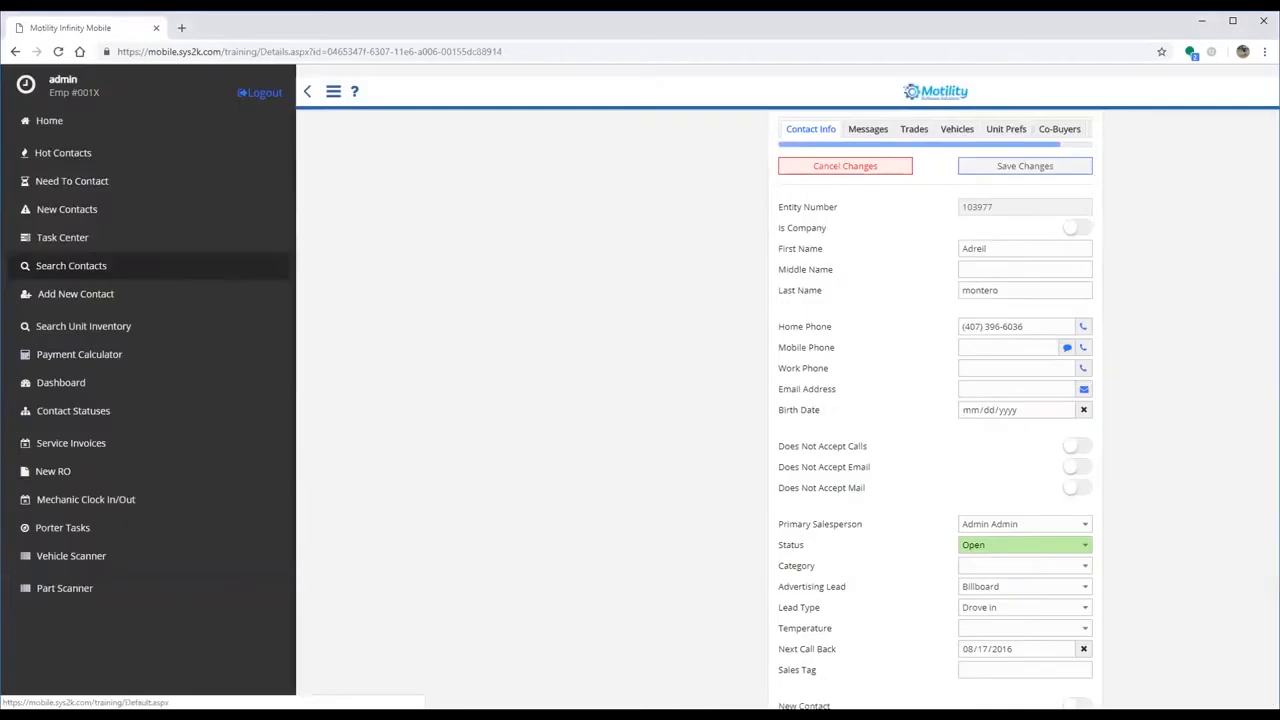
Return to the home page and open the Task Center
left_click(49, 120)
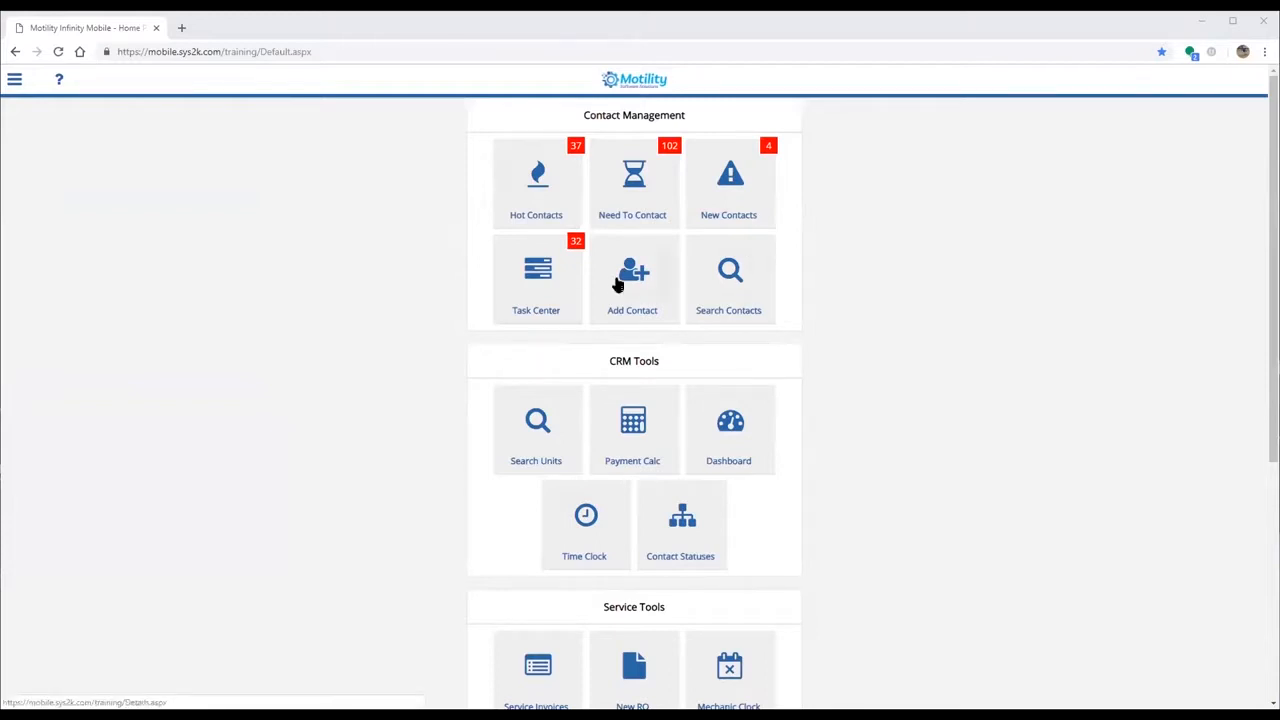
left_click(553, 279)
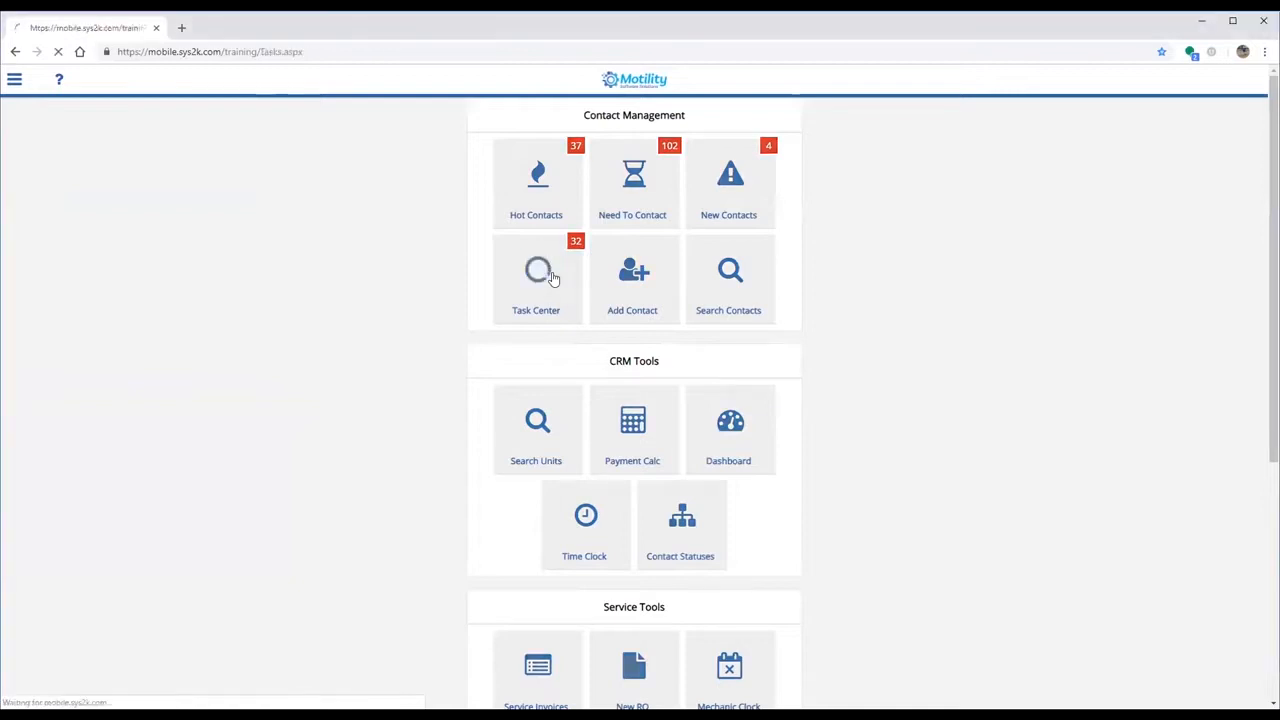
Review the active tasks in the Task Center and return to the home page
scroll(553, 279, "down", 1)
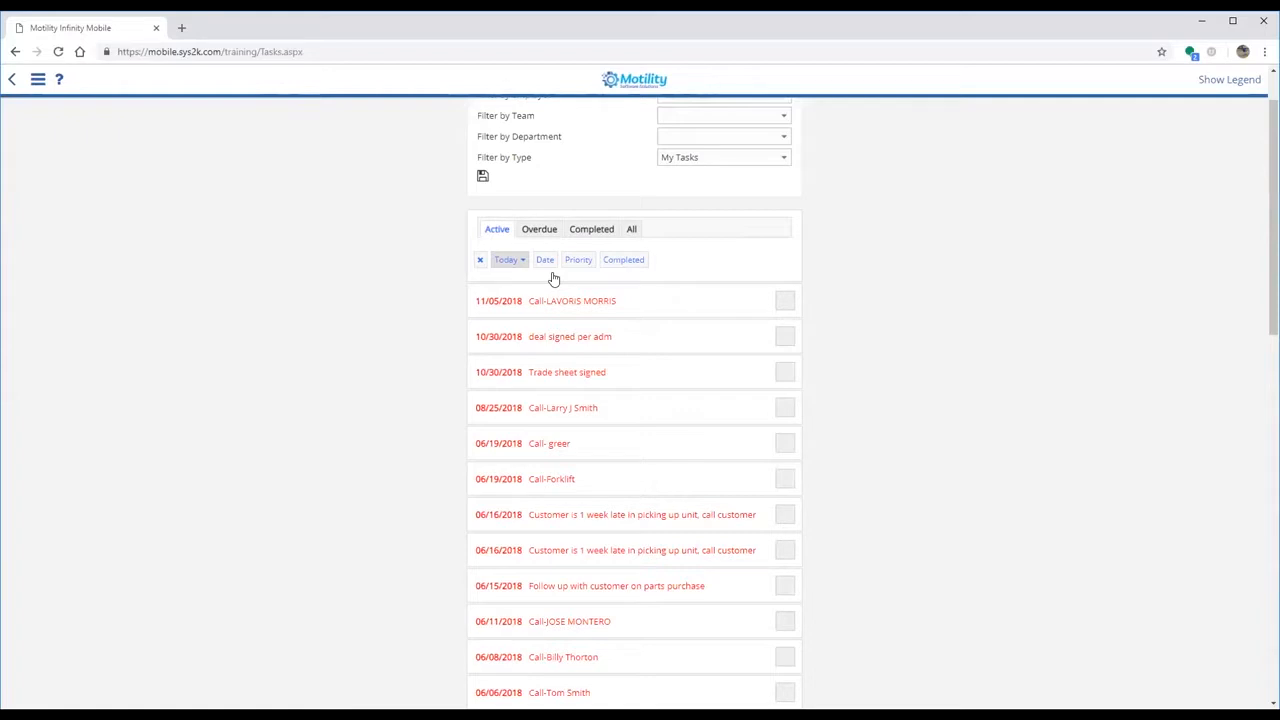
key("alt+Left")
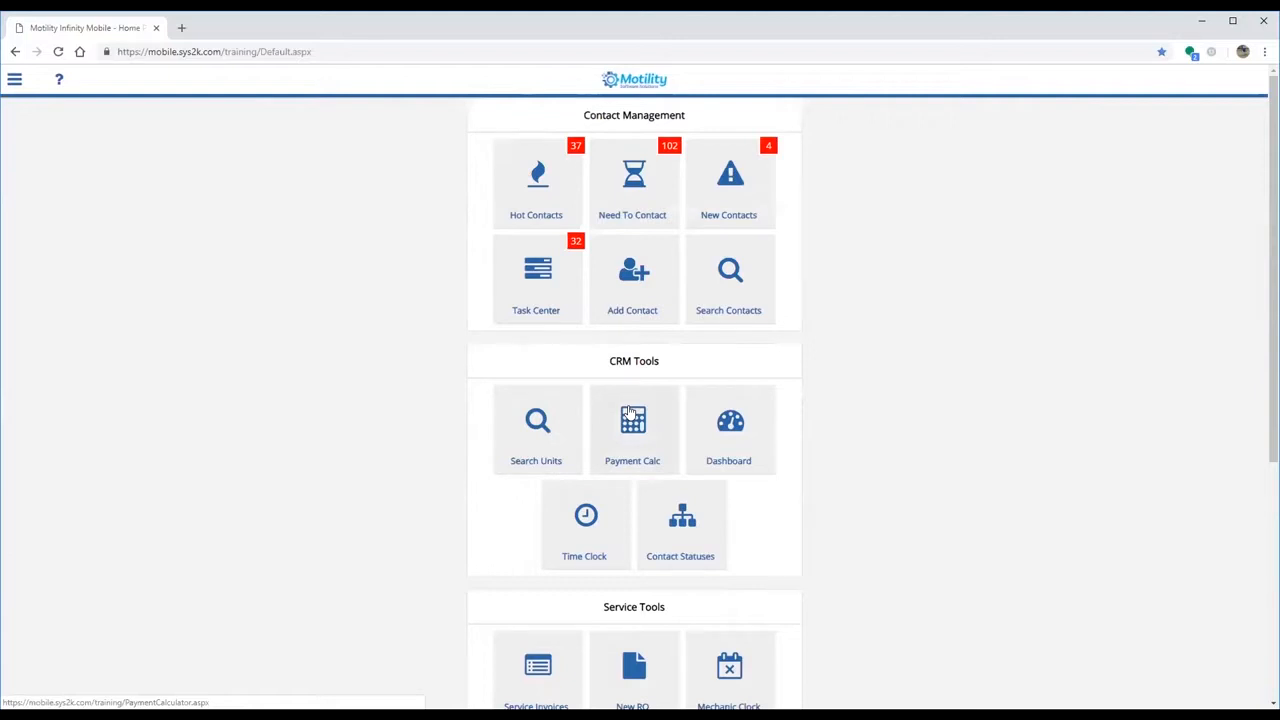
In the Time Clock, turn Do Not Disturb on and off again, and return to the home page without saving
left_click(589, 536)
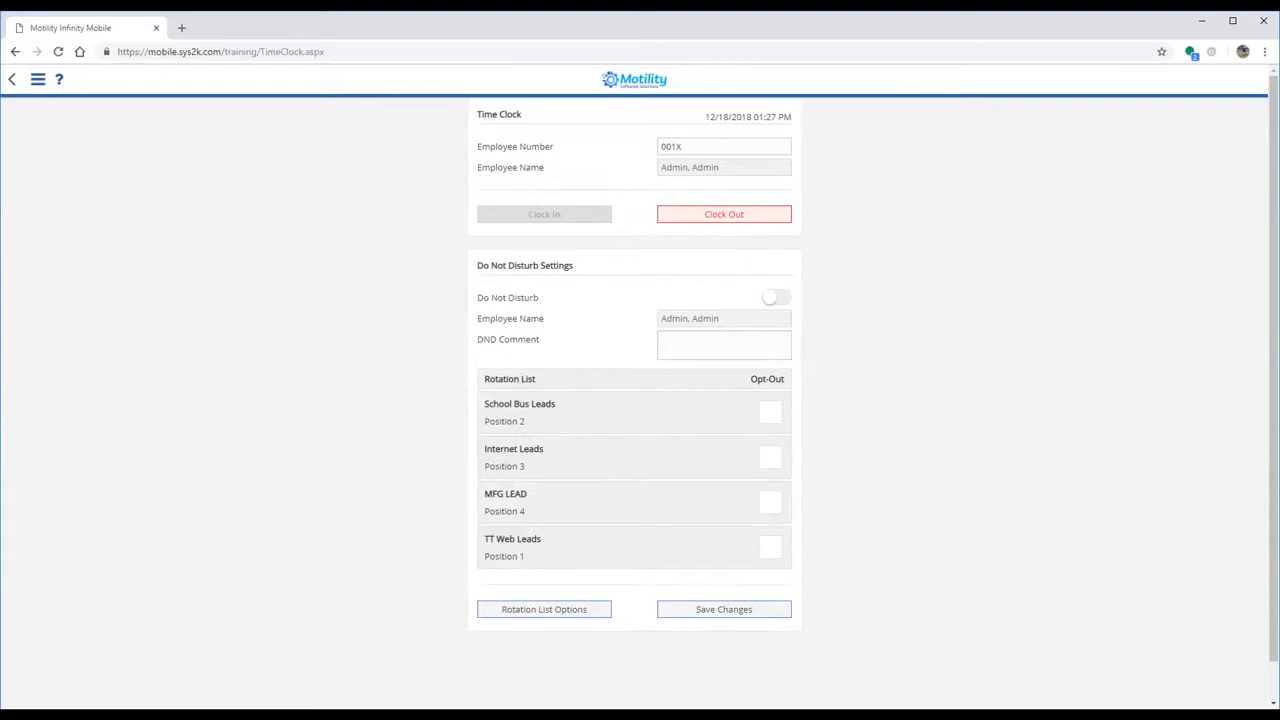
left_click(611, 302)
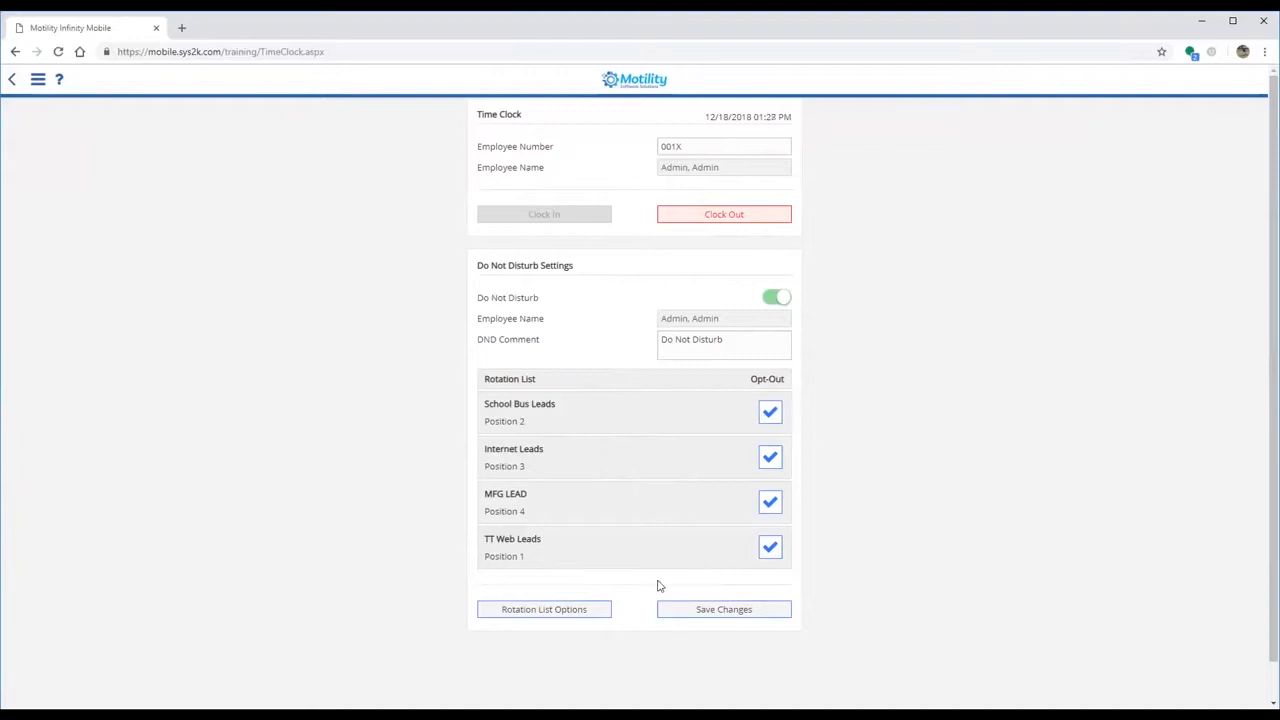
key("space")
key("space")
left_click(750, 403)
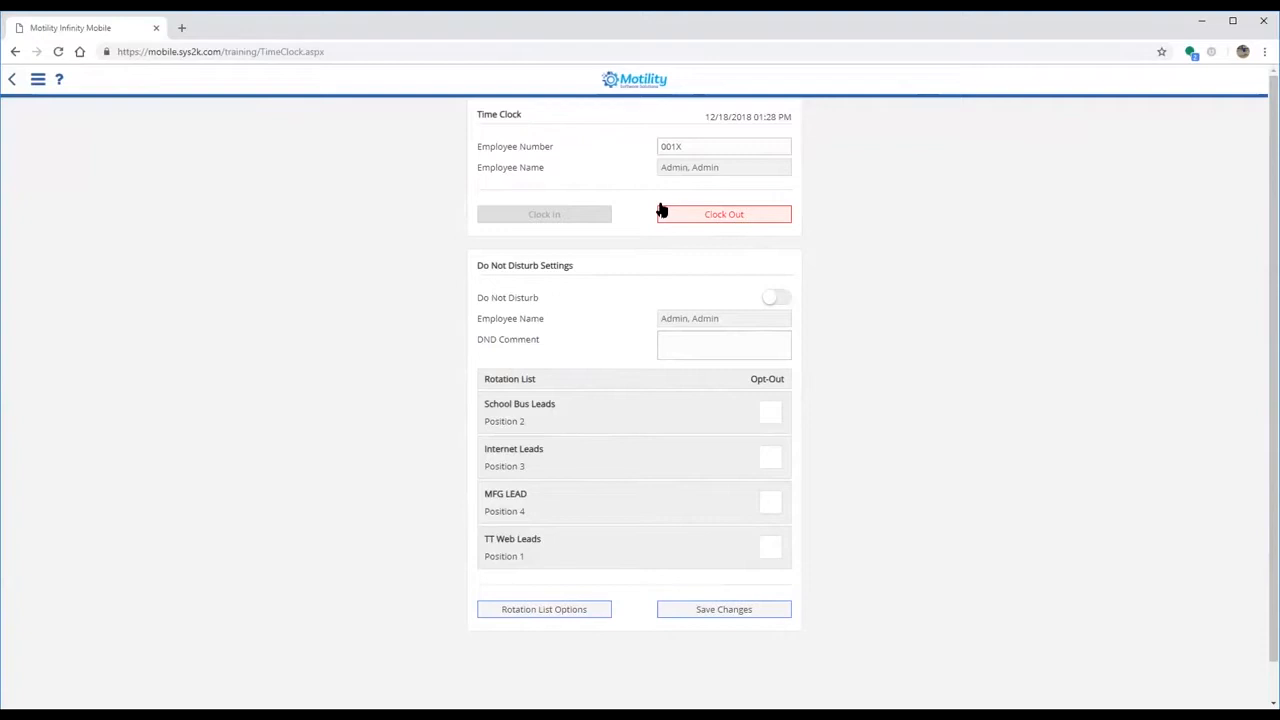
left_click(38, 79)
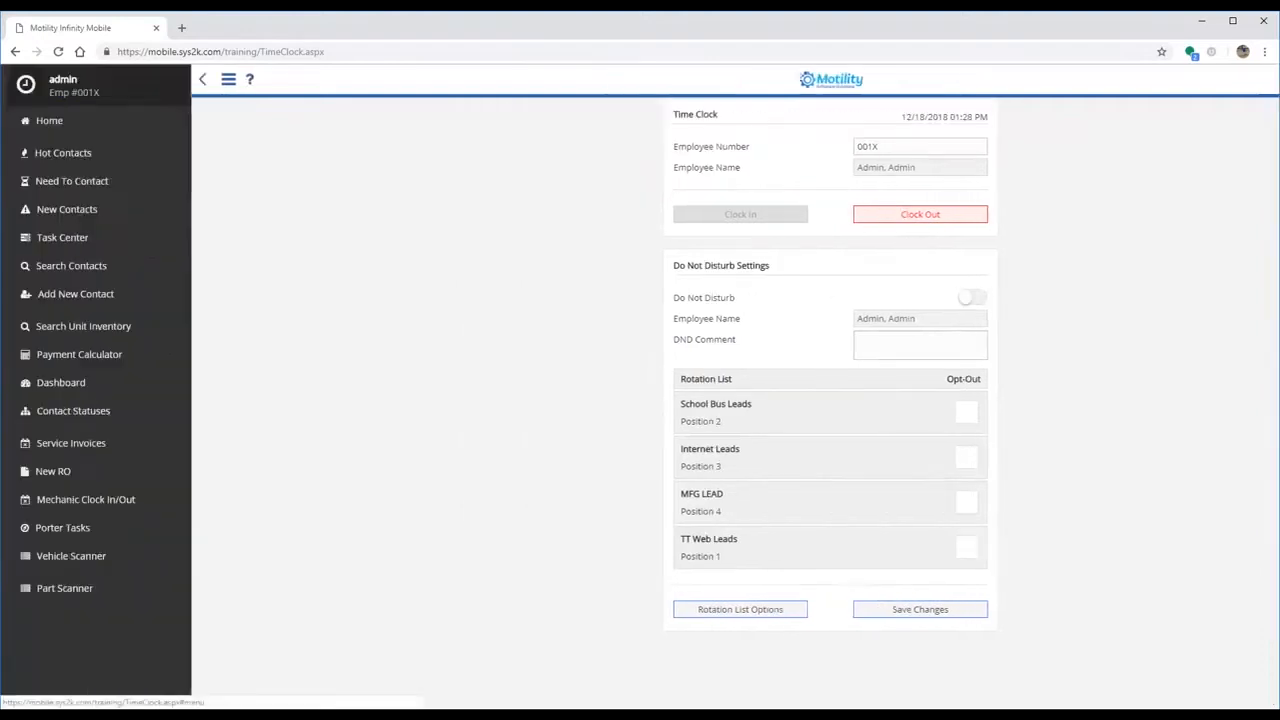
left_click(49, 121)
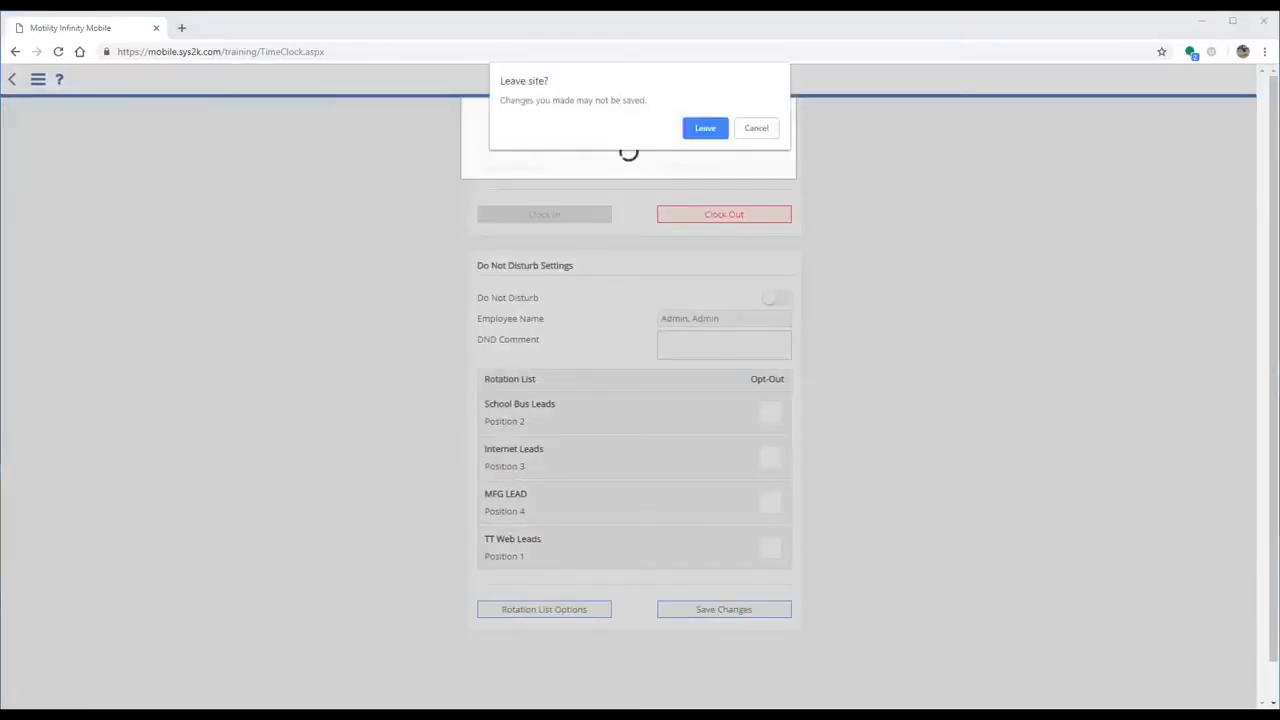
key("Return")
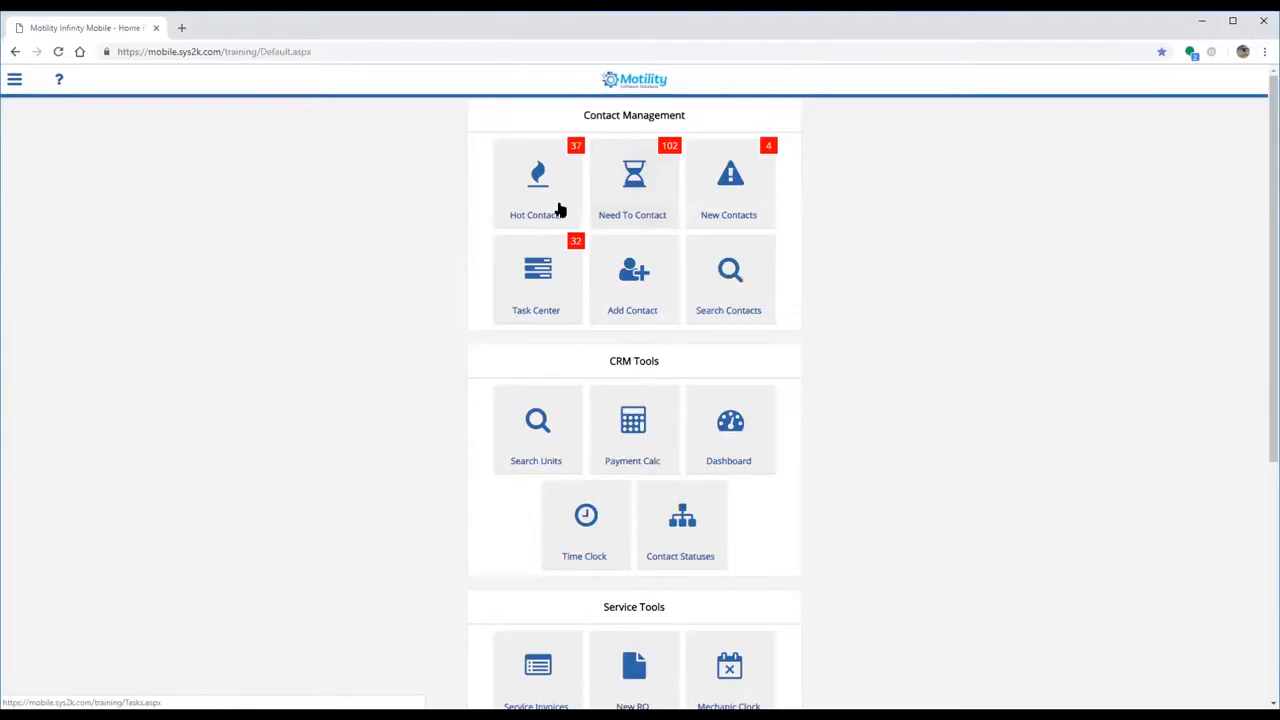
Open the Dashboard to review the sales figures, and return to the home page discarding any changes
scroll(560, 209, "down", 1)
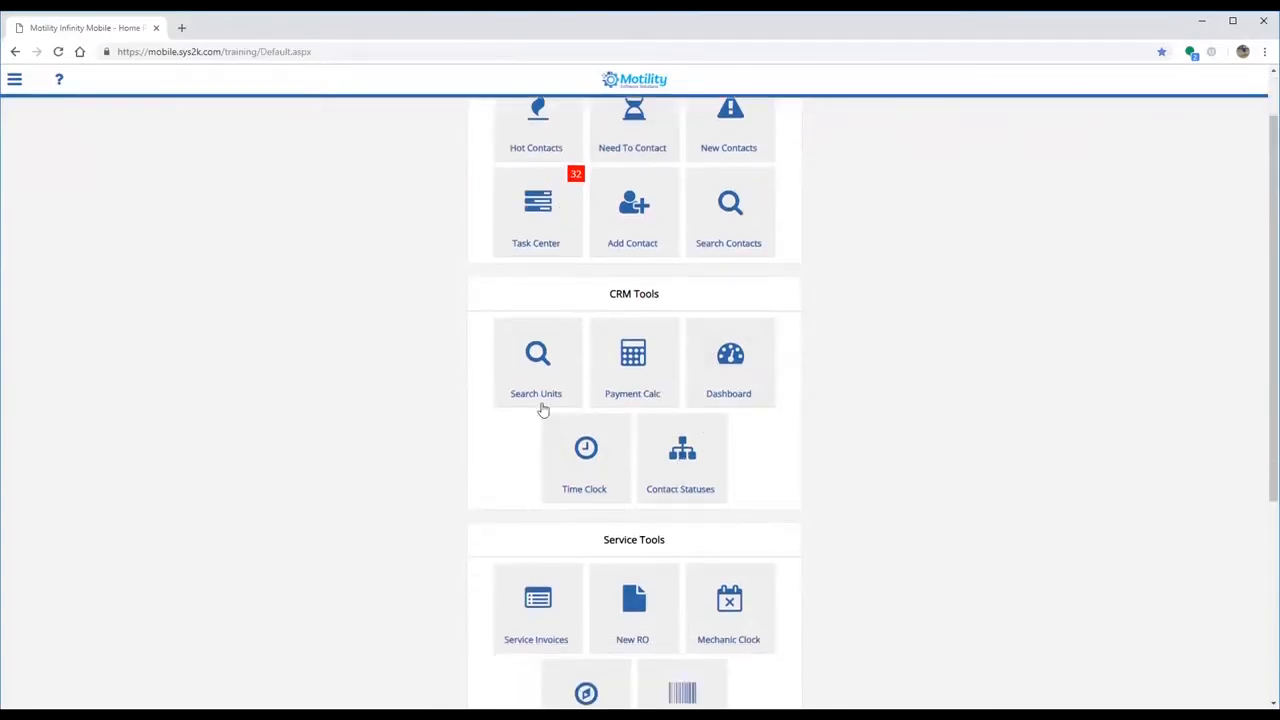
left_click(740, 374)
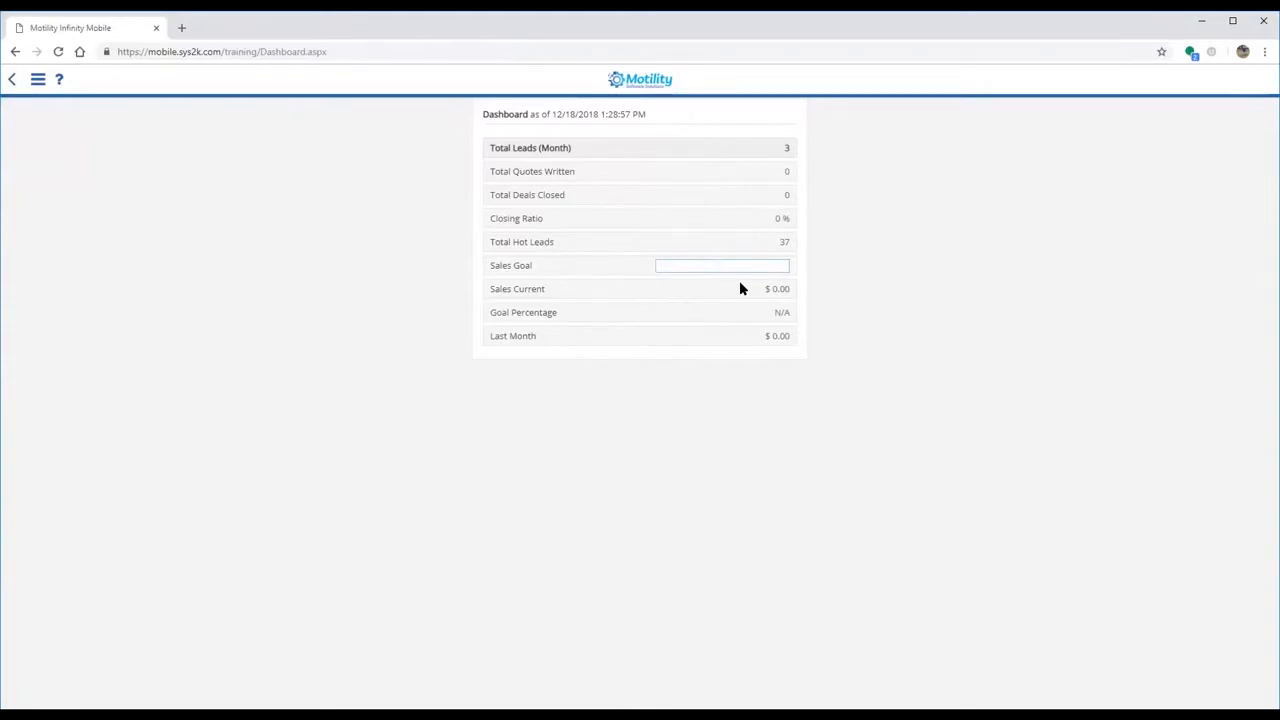
left_click(549, 292)
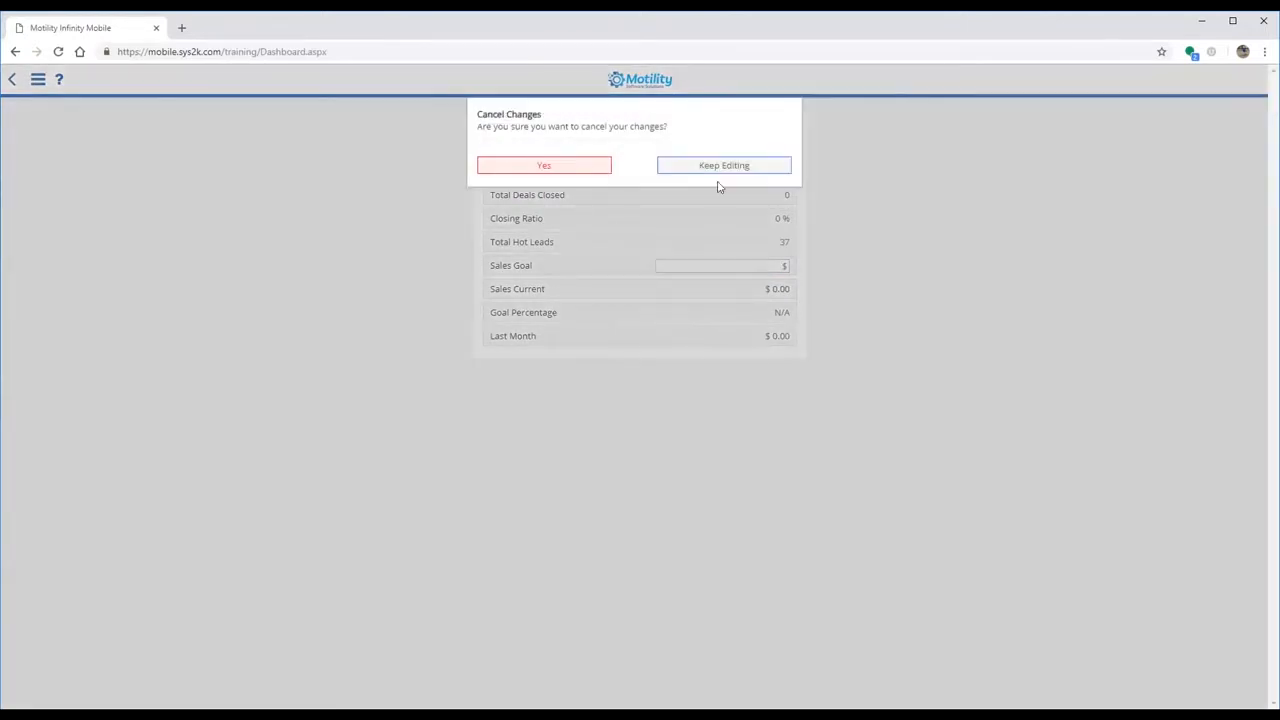
left_click(556, 167)
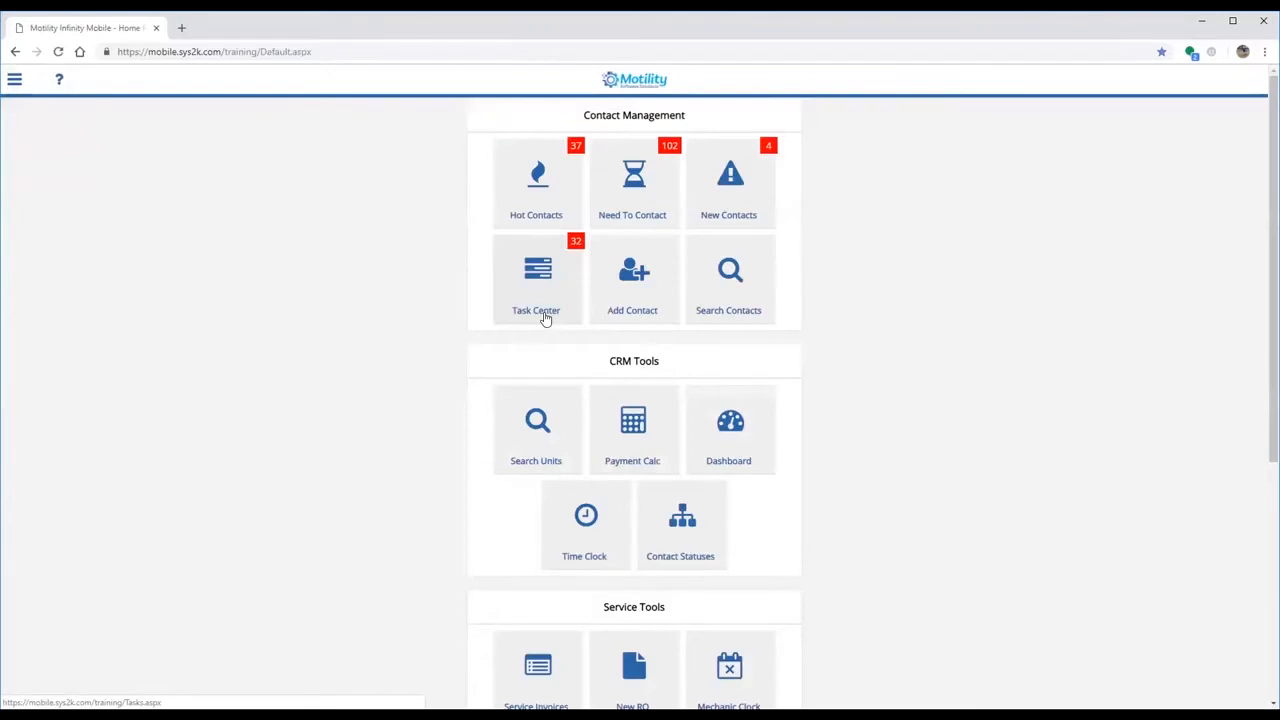
Open the Payment Calculator to view its fields, and return to the home page
left_click(647, 428)
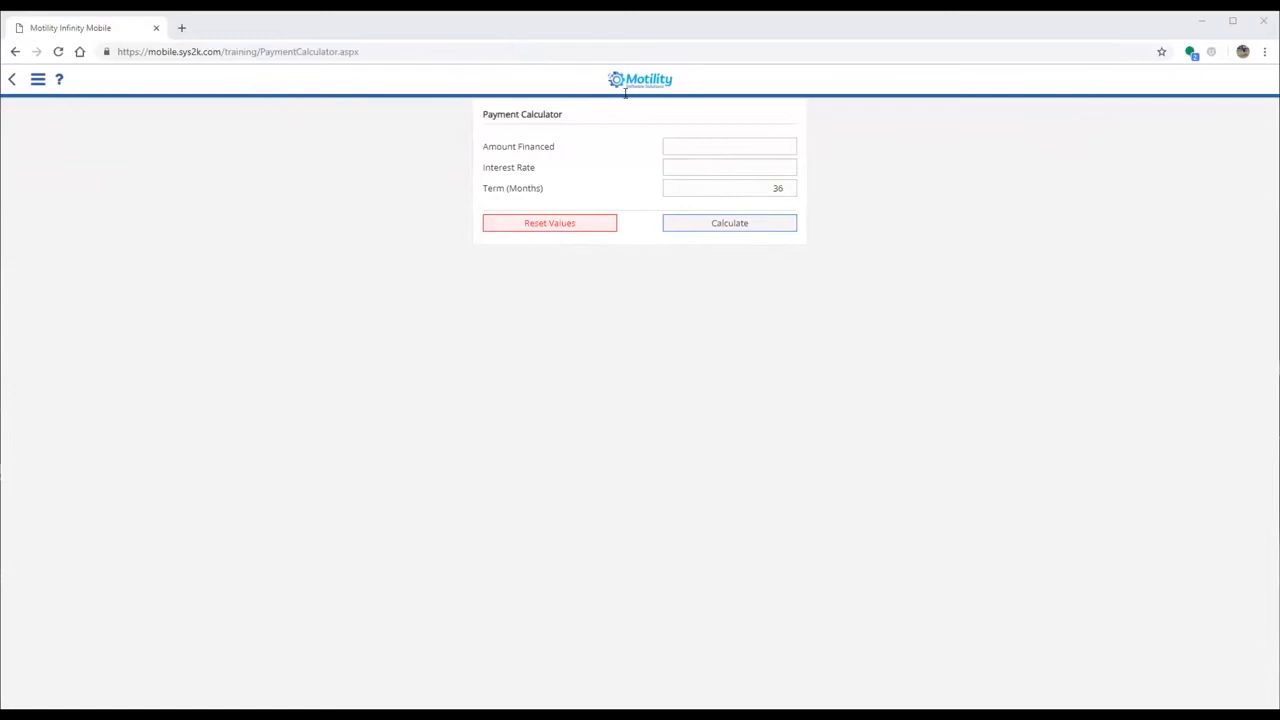
left_click(38, 79)
left_click(49, 120)
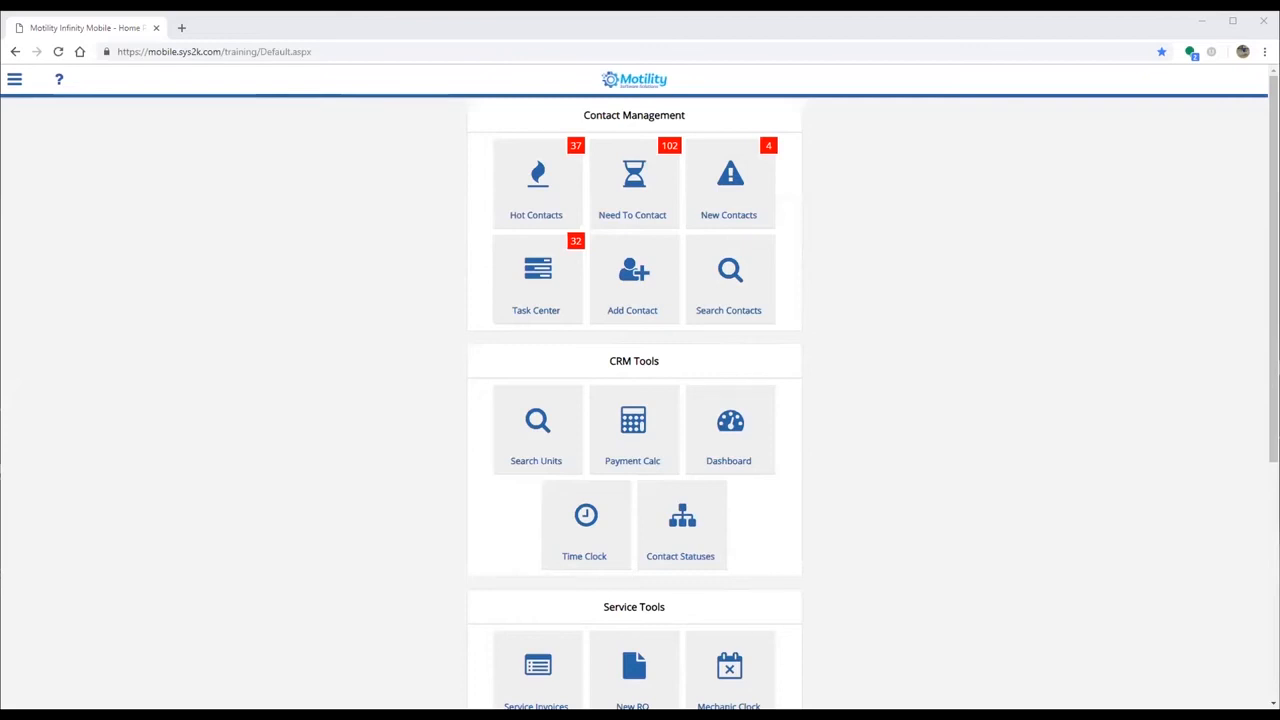
Open the contact search and examine the Search Entity By options, keeping Company Name
left_click(727, 292)
left_click(750, 122)
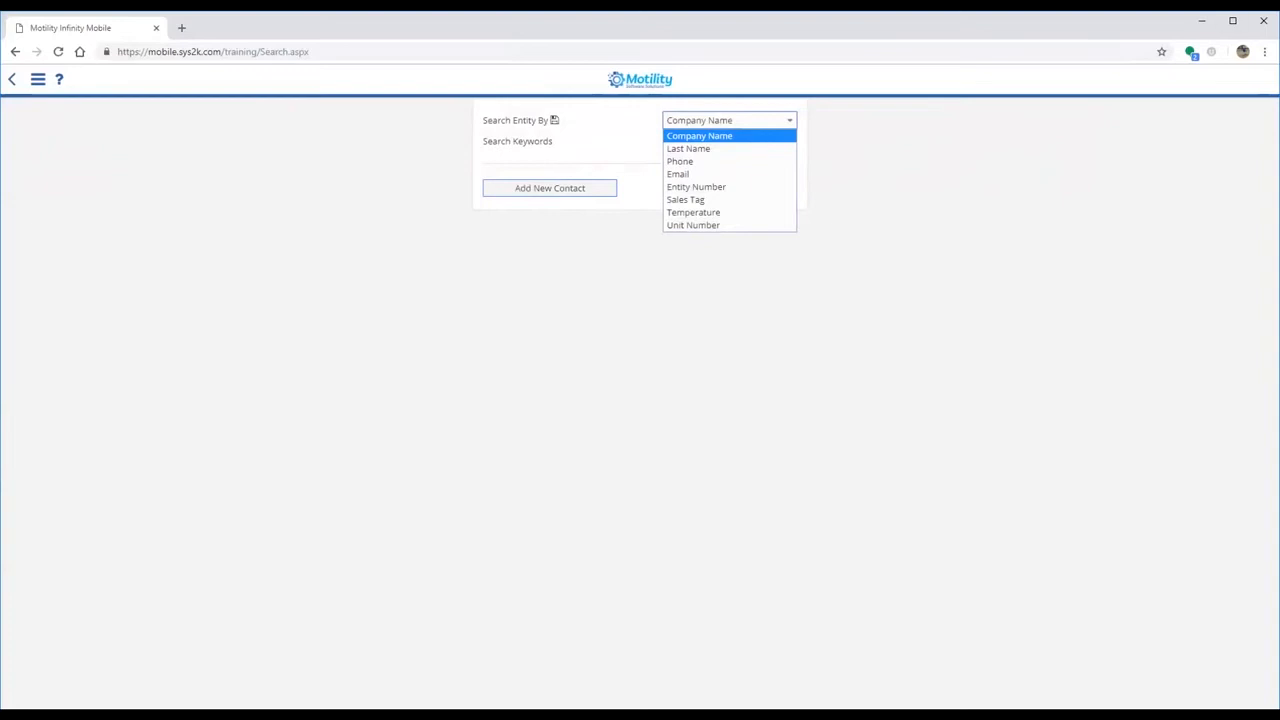
key("Return")
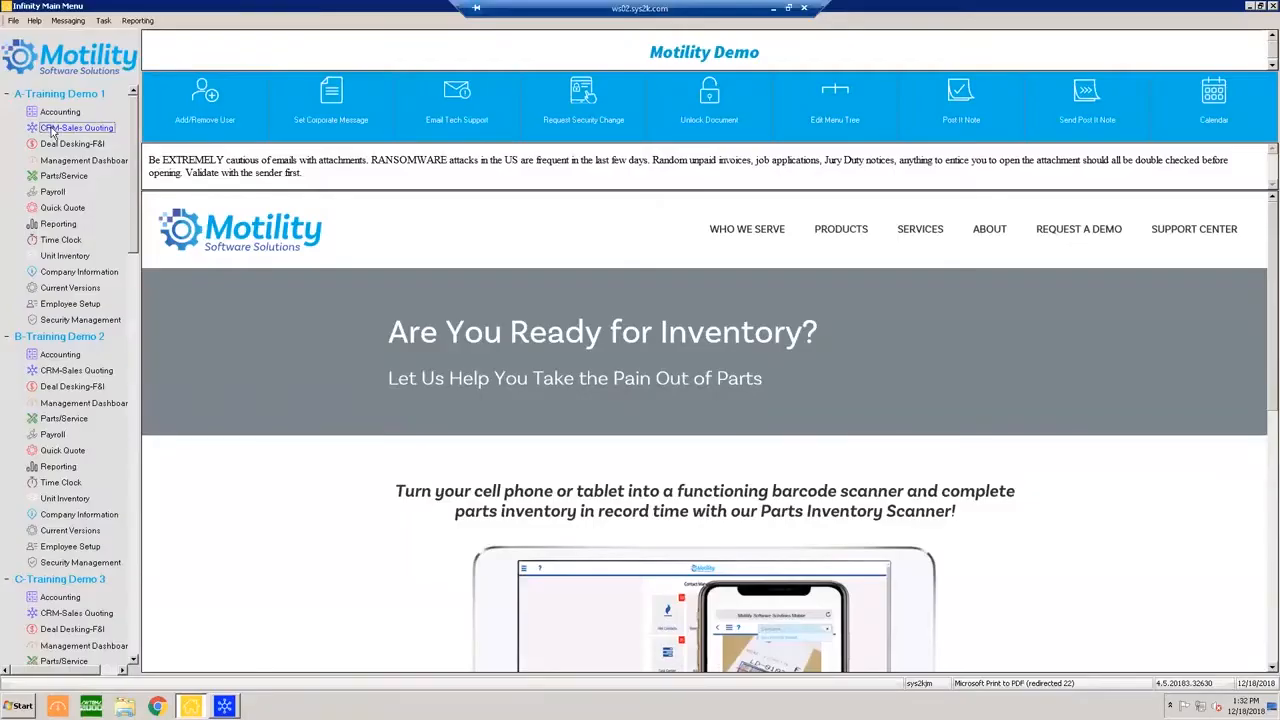
Open CRM-Sales Quoting for A-Training Demo 1 and view the unit preferences of the second Hot Contacts record
double_click(52, 131)
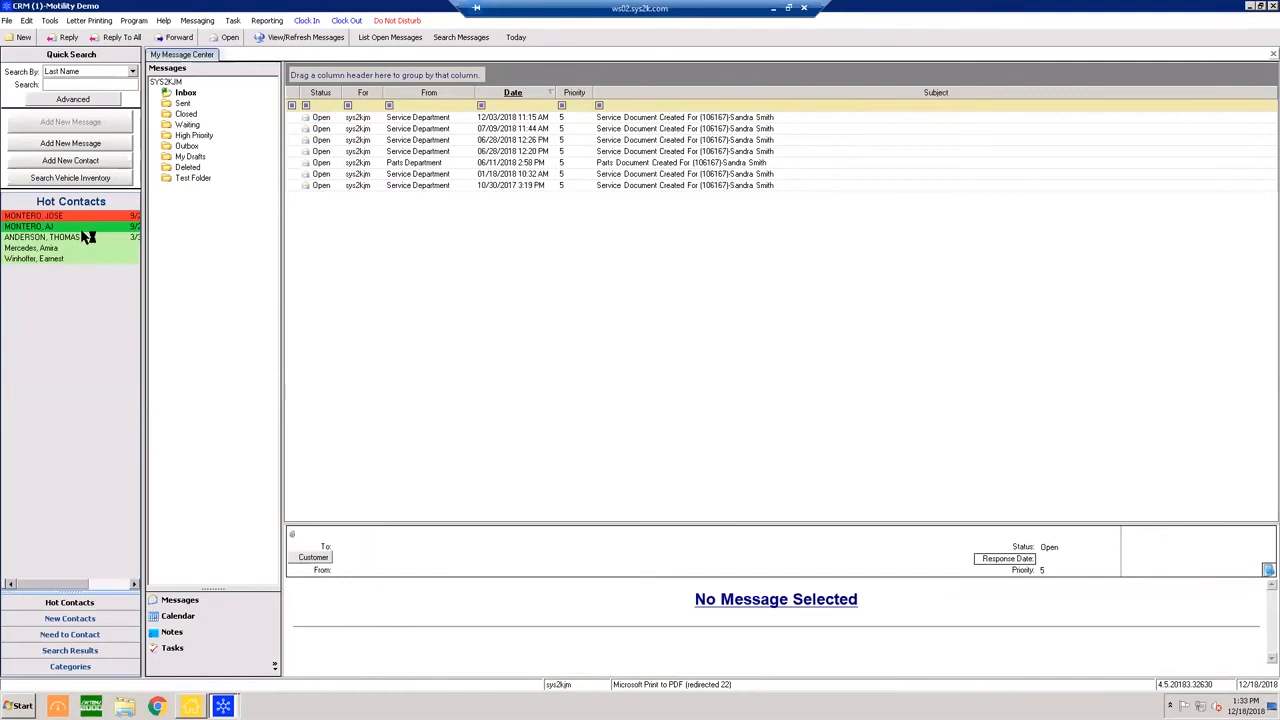
double_click(83, 228)
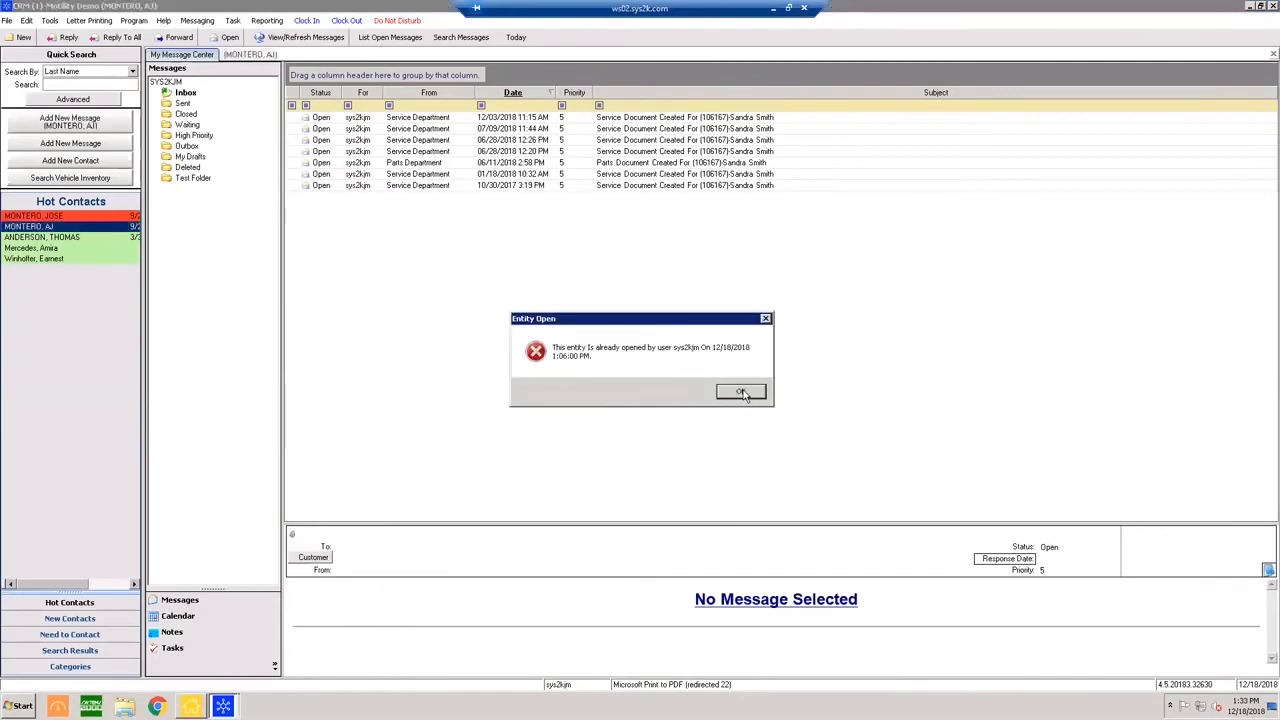
left_click(740, 391)
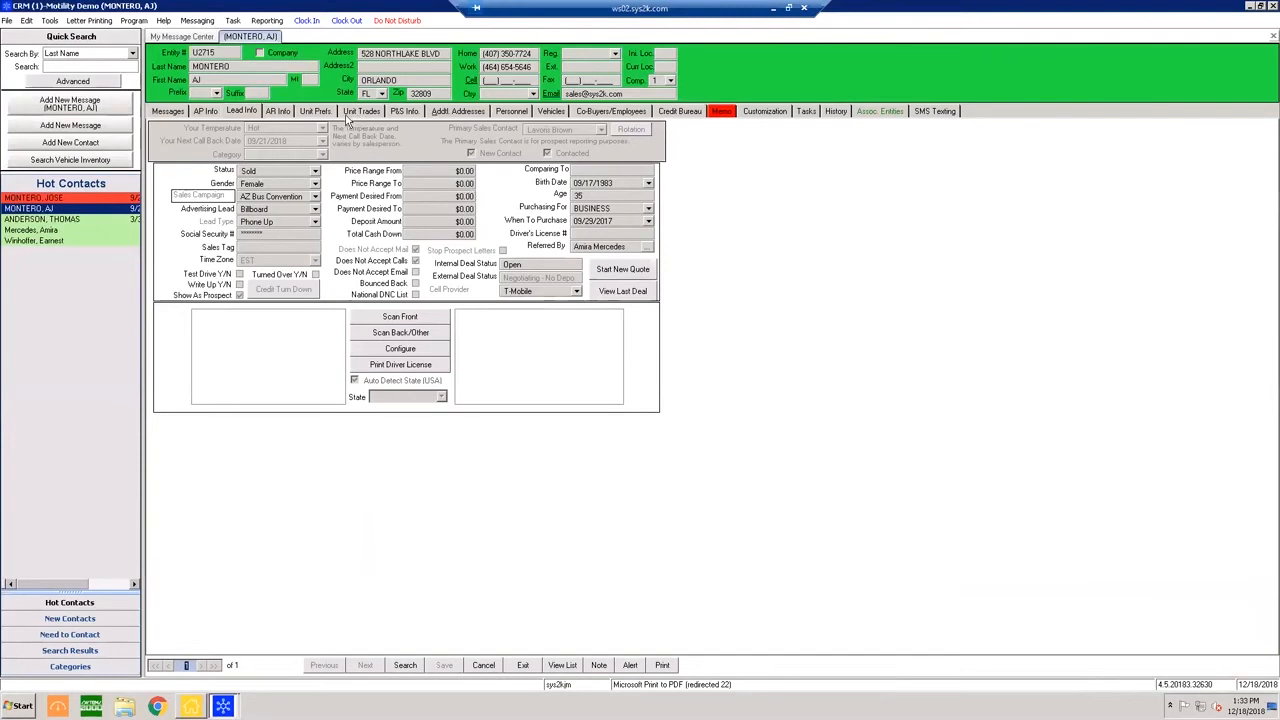
left_click(316, 111)
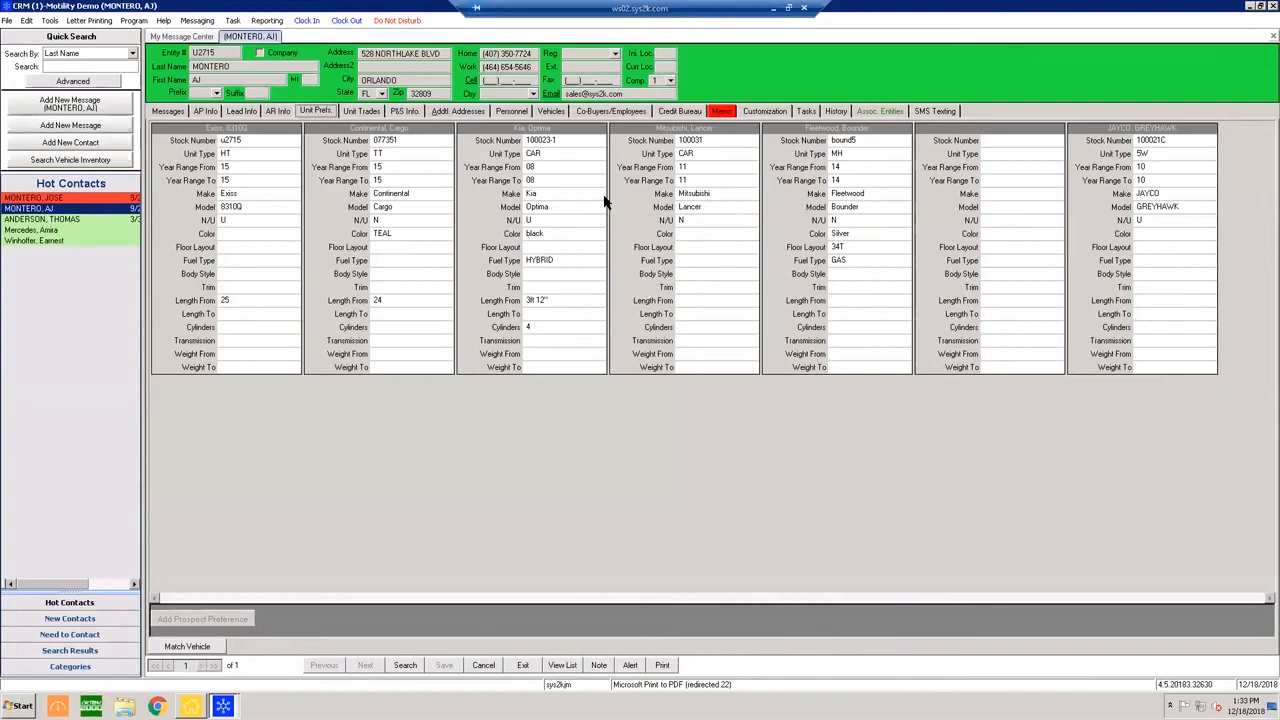
Open the advanced contact search and choose an employee as the Salesperson criterion under Personnel
key("ctrl+f")
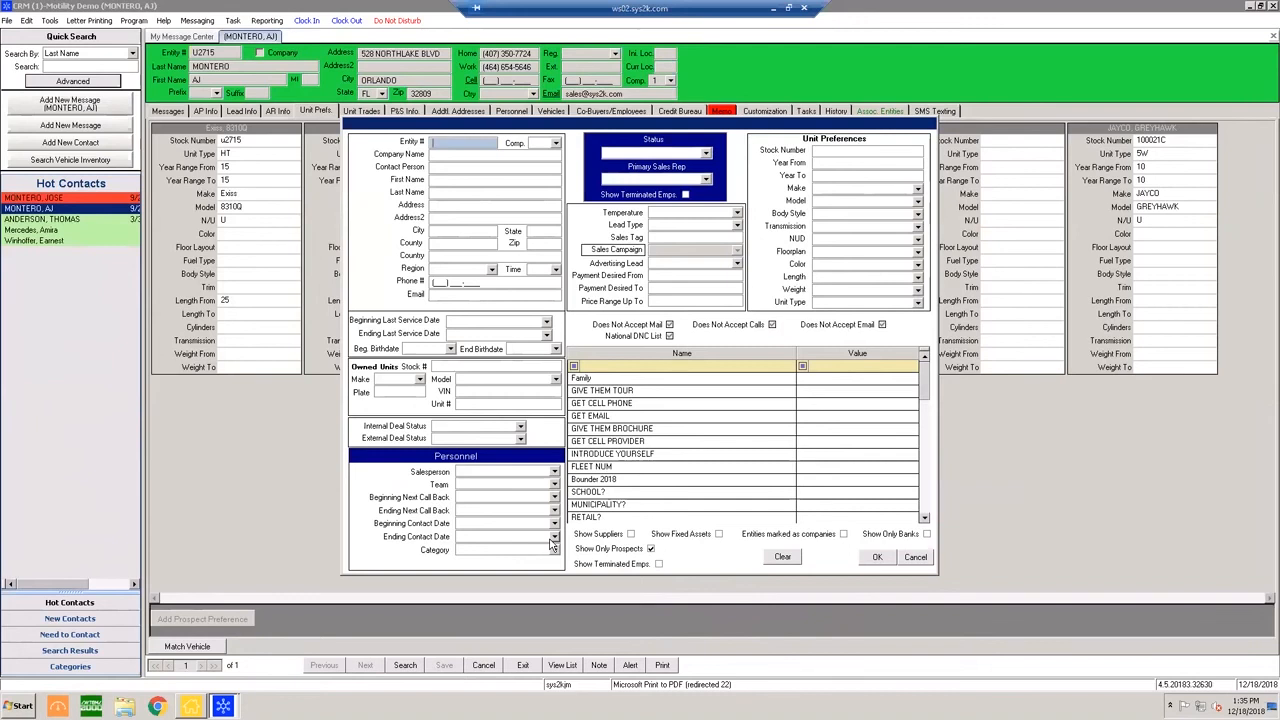
left_click(554, 471)
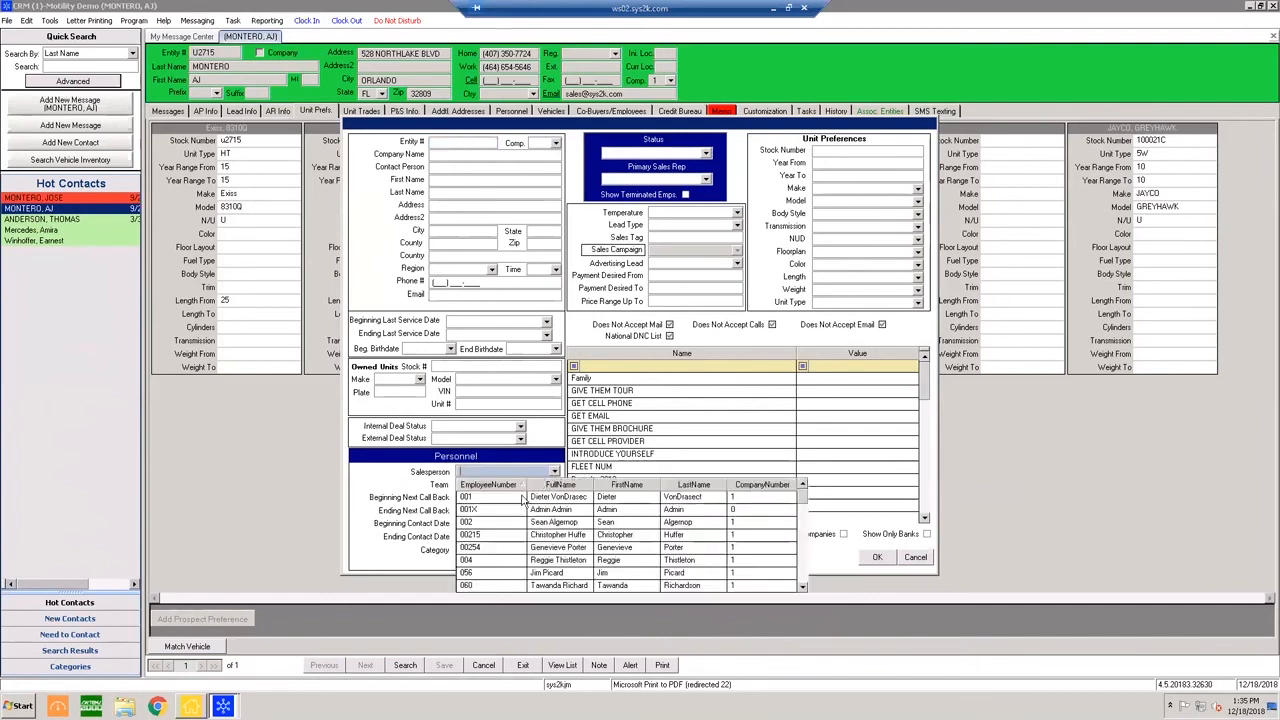
left_click(521, 499)
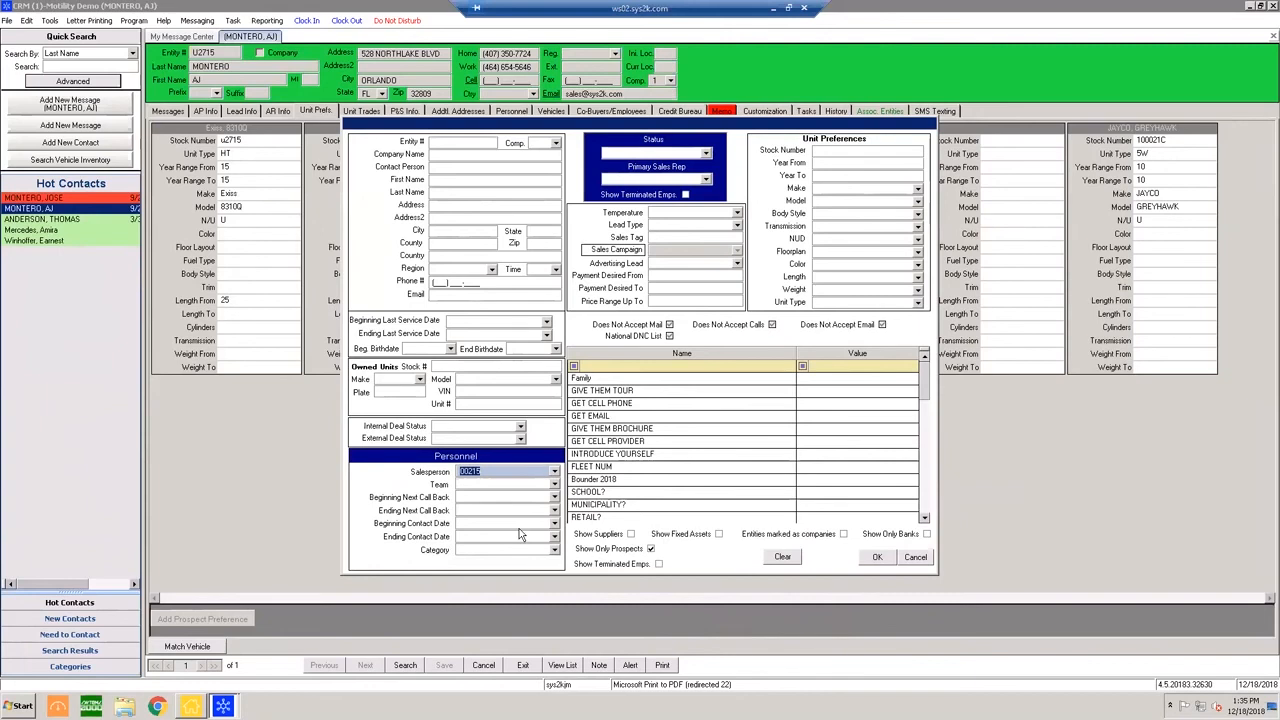